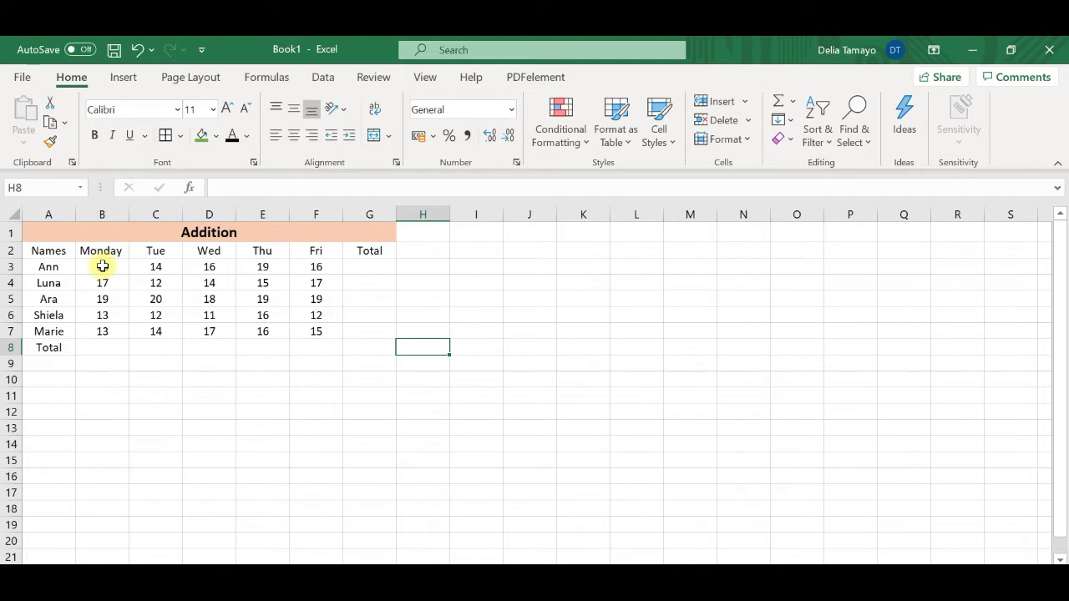
- AutoSum Ann's Monday–Friday scores in row 3 so her Total in G3 shows 83
{"action": "left_click", "coordinate": [96, 267]}
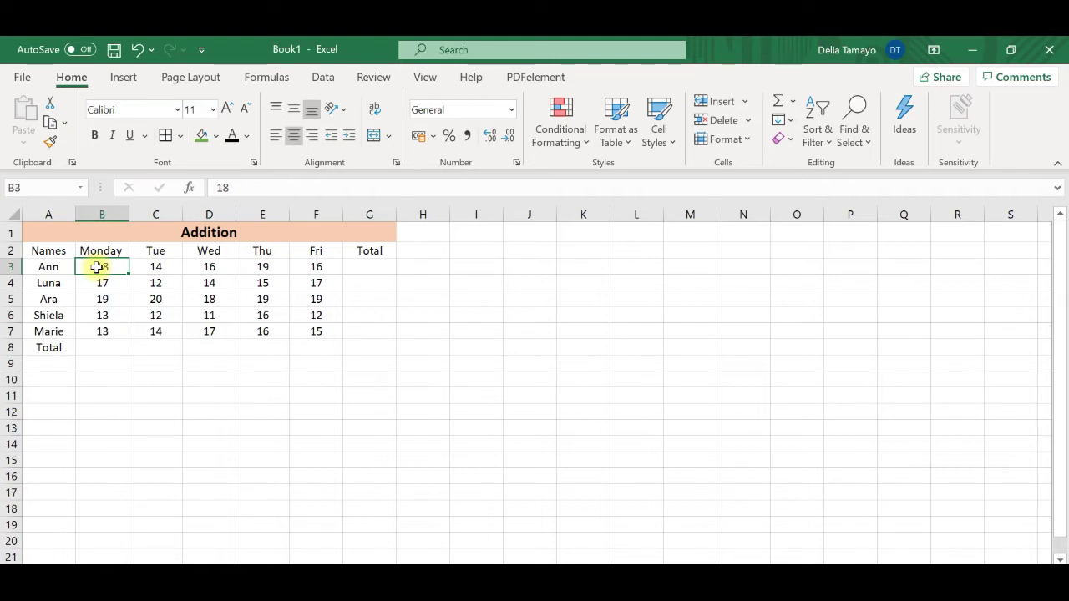
{"action": "key", "text": "shift+Right"}
{"action": "key", "text": "shift+Right"}
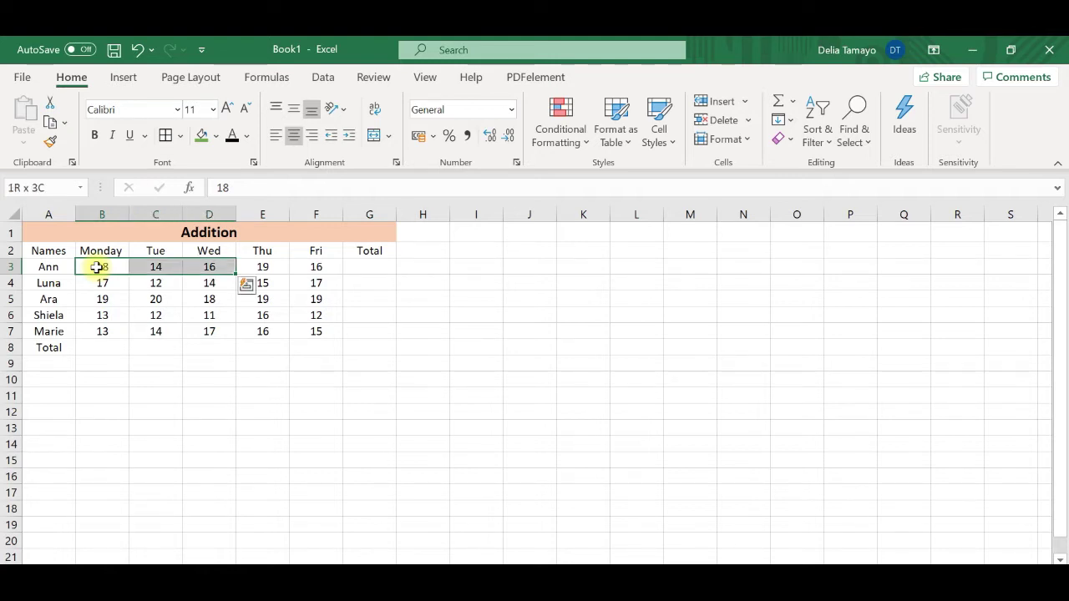
{"action": "key", "text": "shift+Right"}
{"action": "key", "text": "shift+Right"}
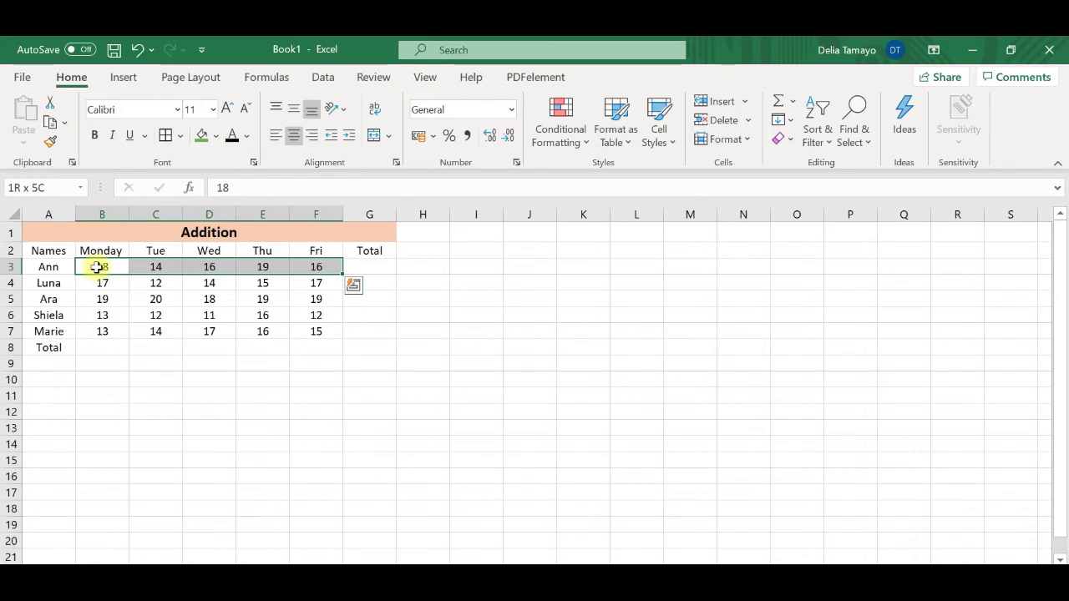
{"action": "key", "text": "shift+Right"}
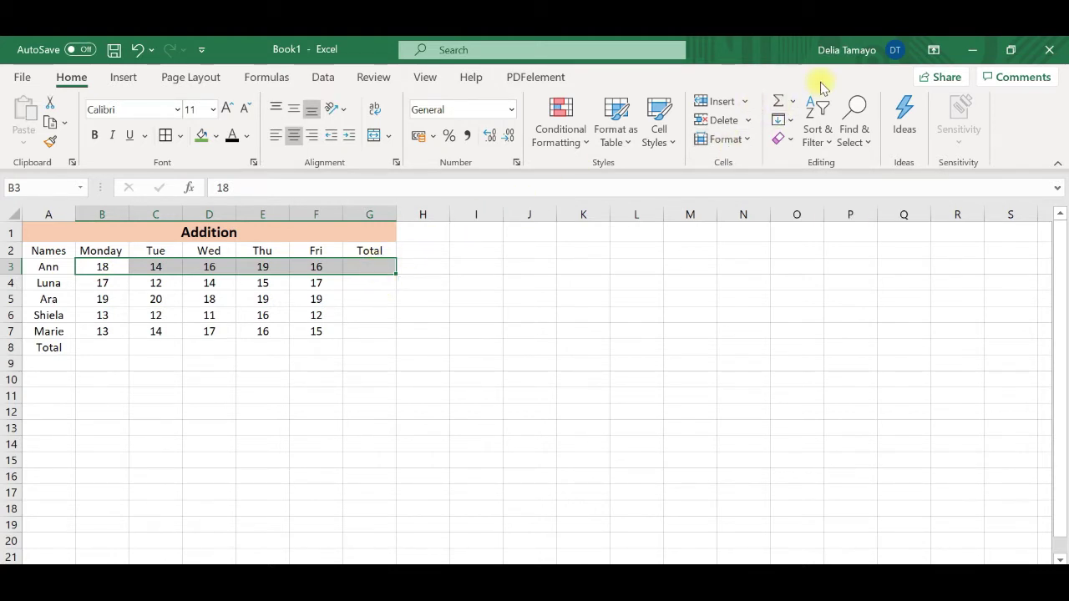
{"action": "left_click", "coordinate": [783, 106]}
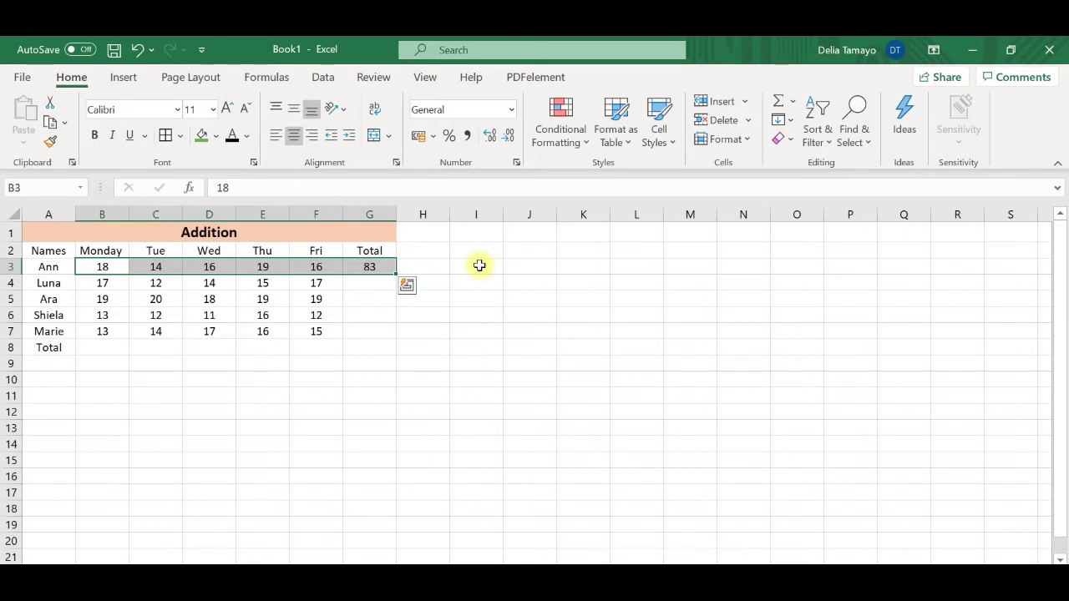
{"action": "left_click", "coordinate": [366, 283]}
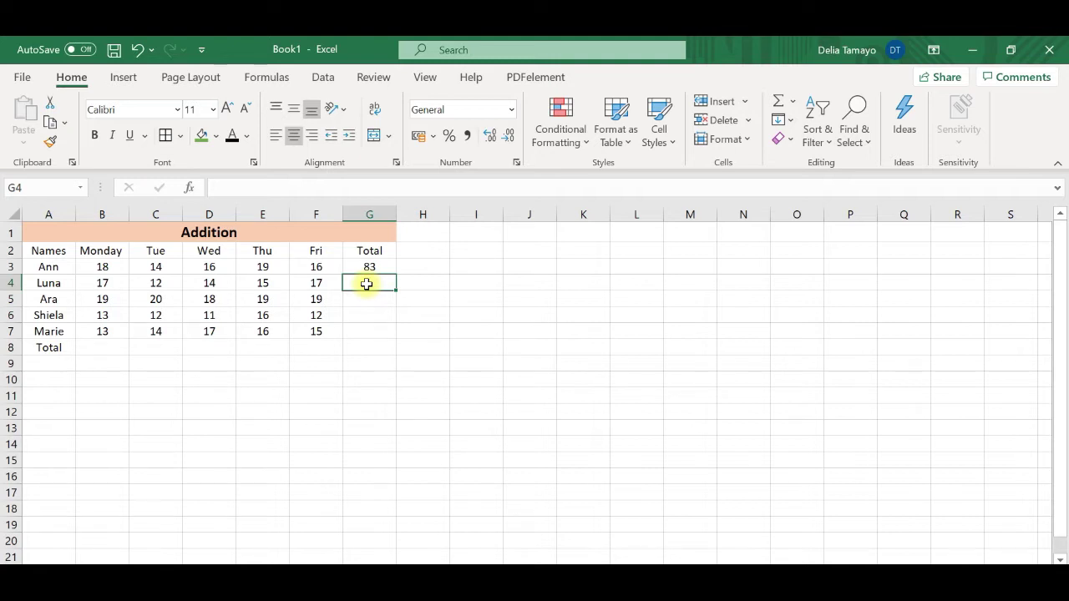
- Enter =B4+C4+D4+E4+F4 in G4 so Luna's total shows 75
{"action": "type", "text": "="}
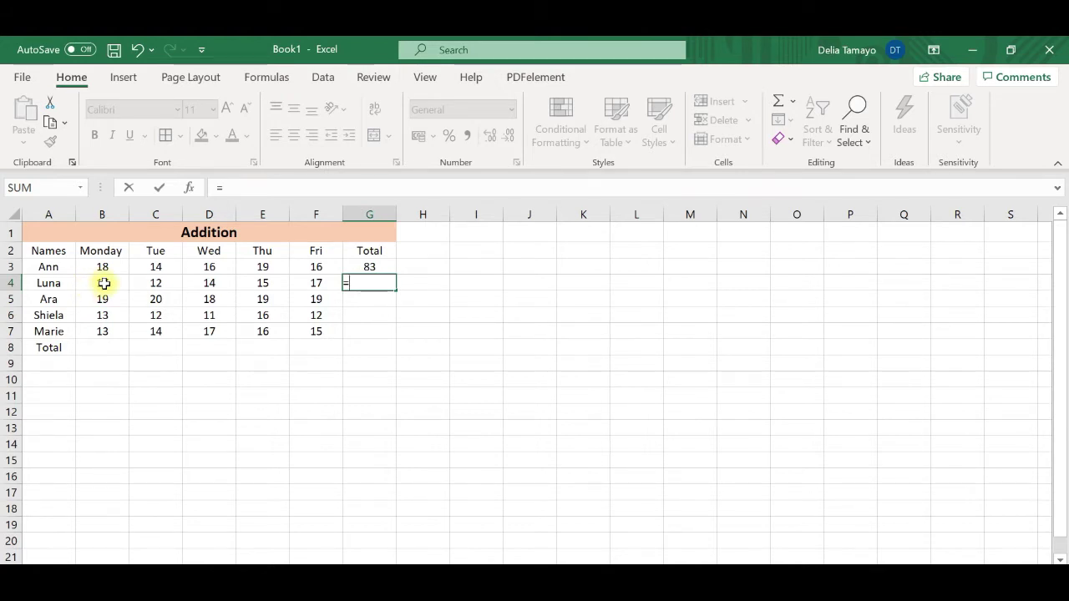
{"action": "left_click", "coordinate": [104, 284]}
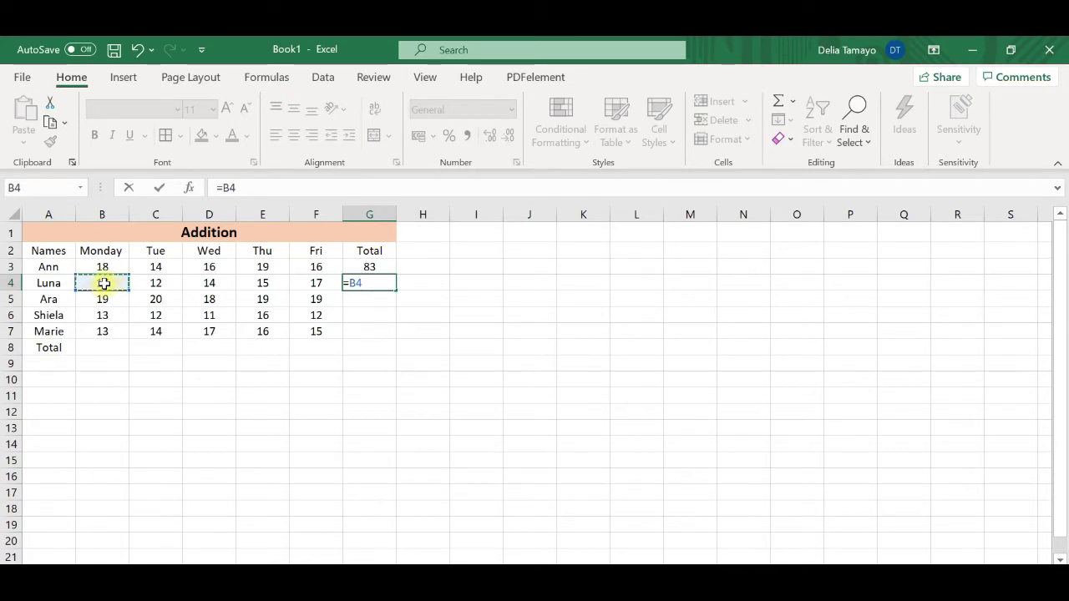
{"action": "type", "text": "+"}
{"action": "left_click", "coordinate": [154, 283]}
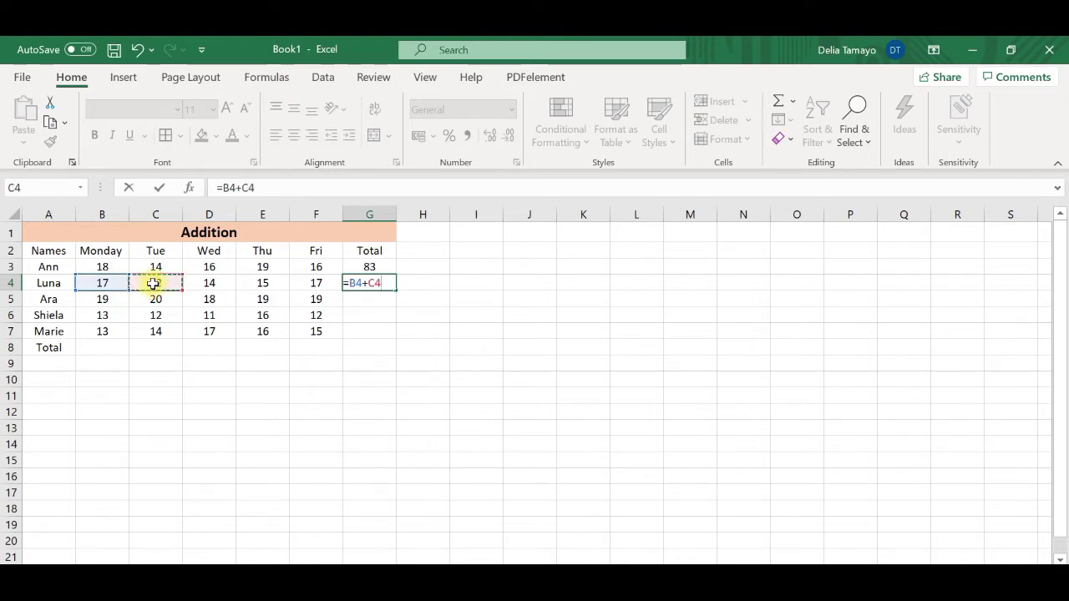
{"action": "type", "text": "+"}
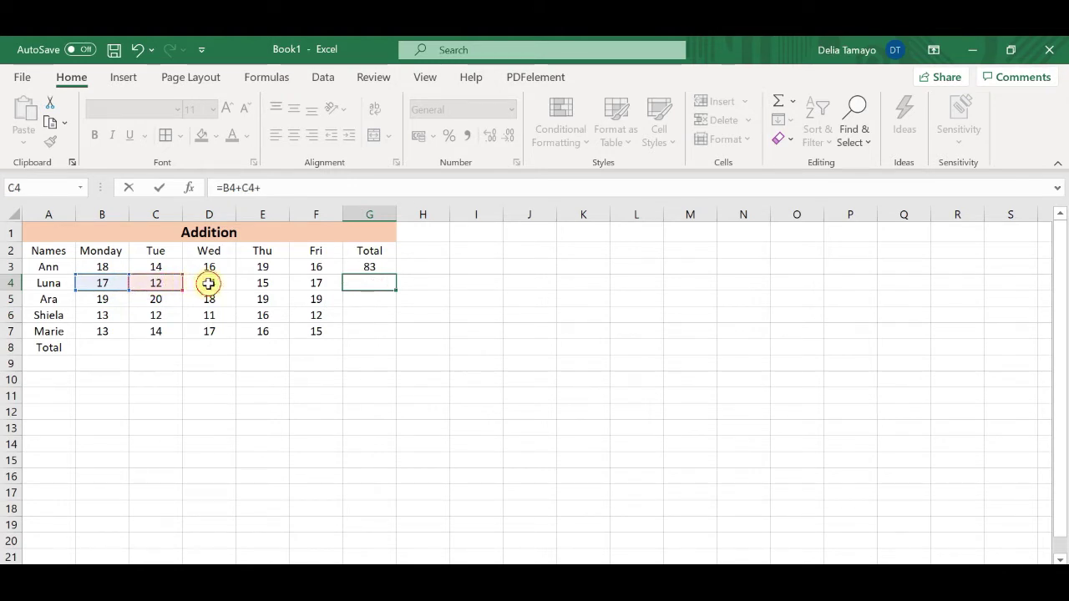
{"action": "left_click", "coordinate": [208, 283]}
{"action": "type", "text": "+"}
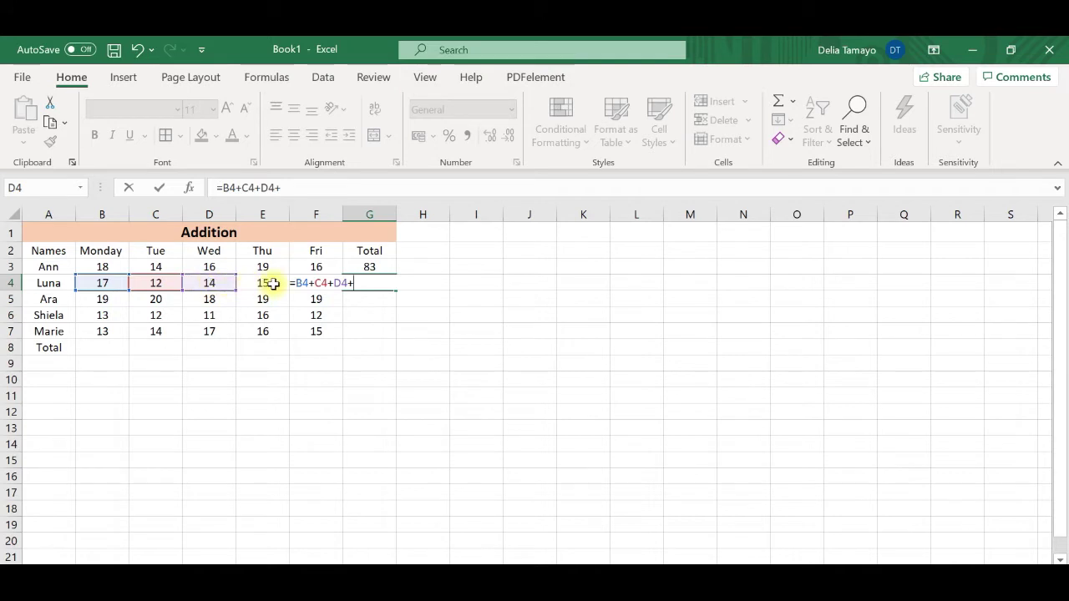
{"action": "left_click", "coordinate": [270, 284]}
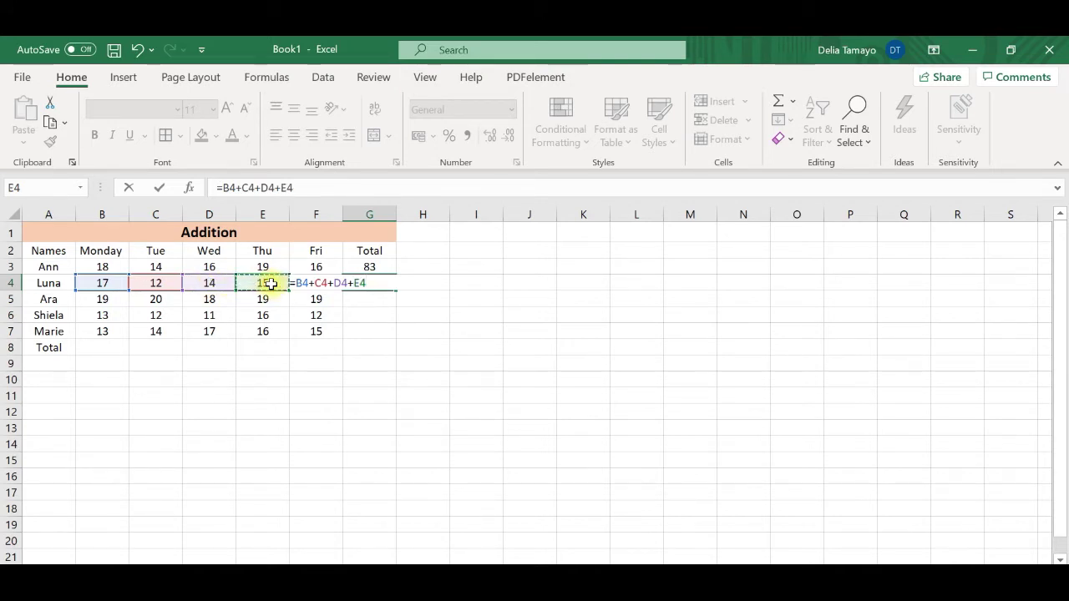
{"action": "type", "text": "+"}
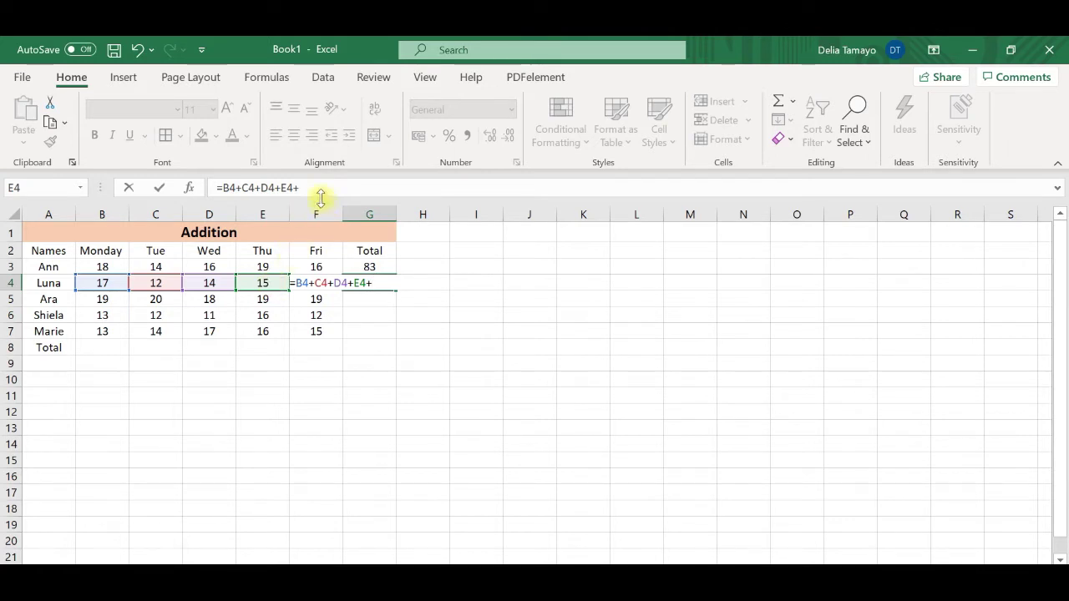
{"action": "left_click", "coordinate": [320, 188]}
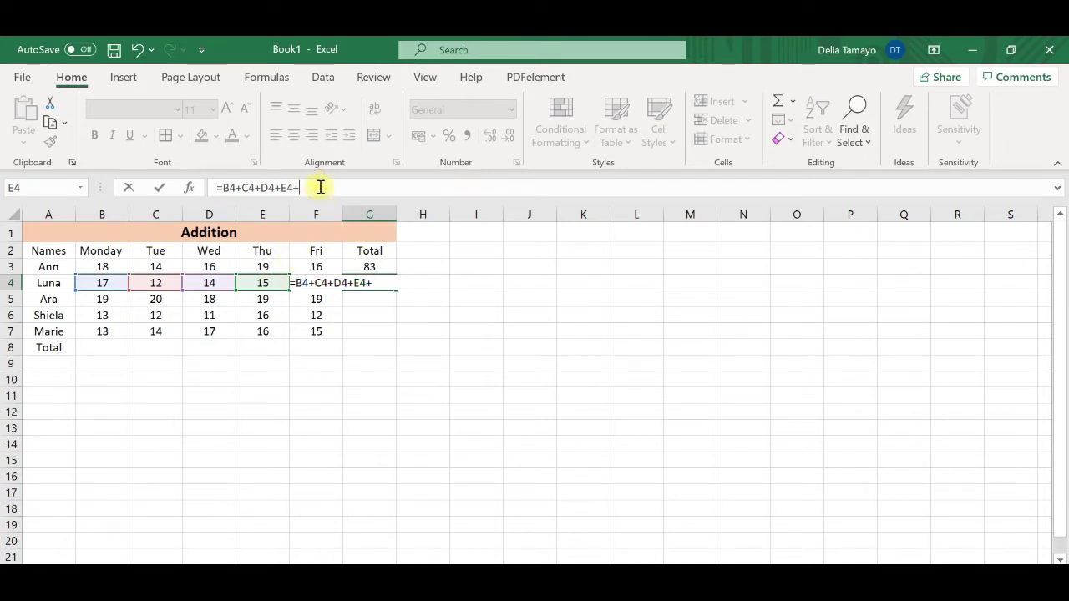
{"action": "type", "text": "F"}
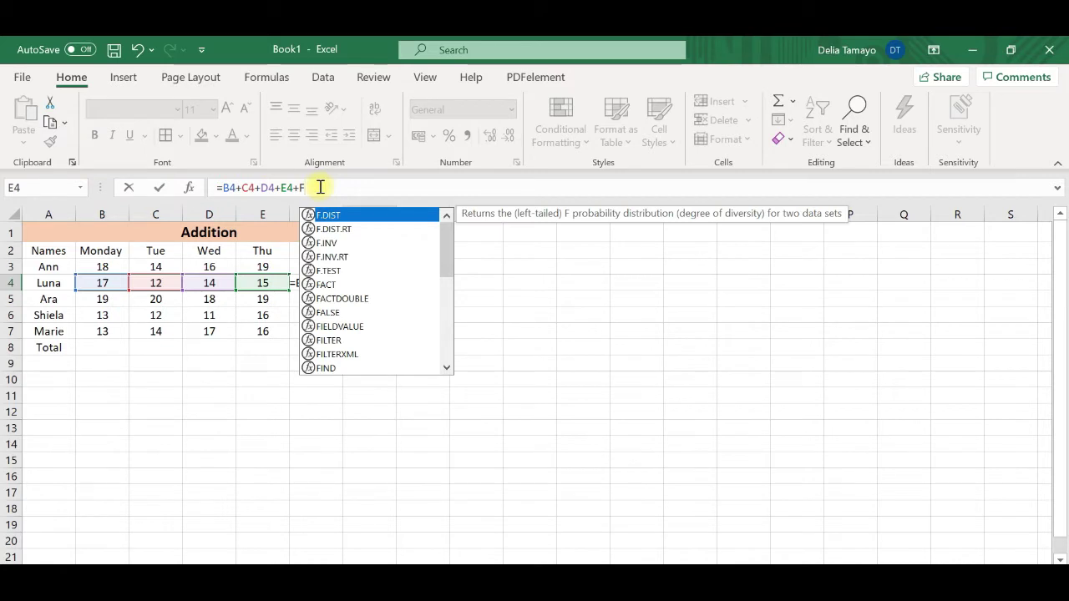
{"action": "type", "text": "4"}
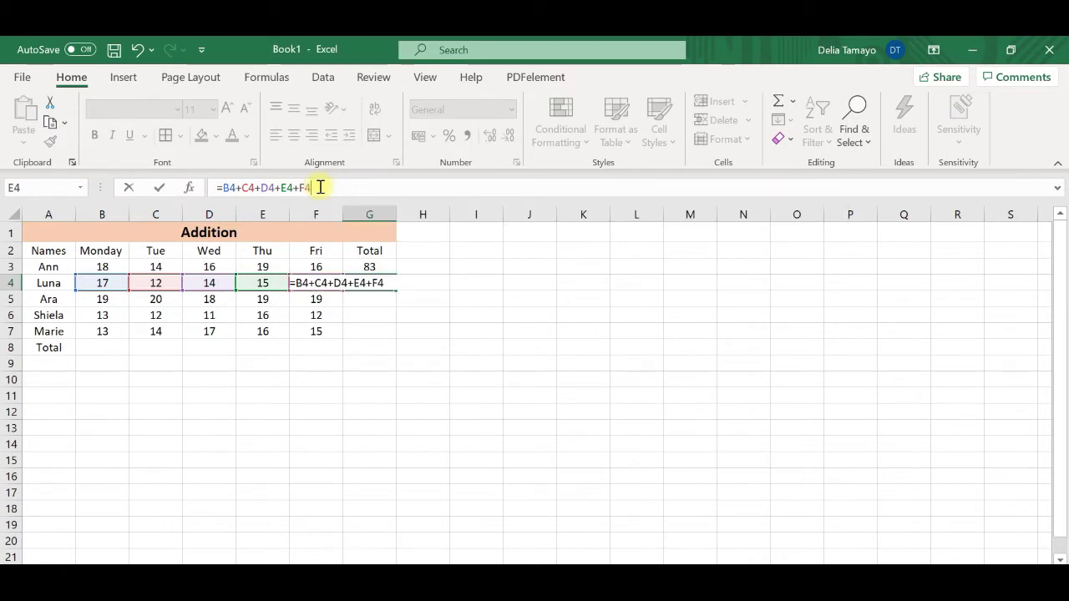
{"action": "key", "text": "Return"}
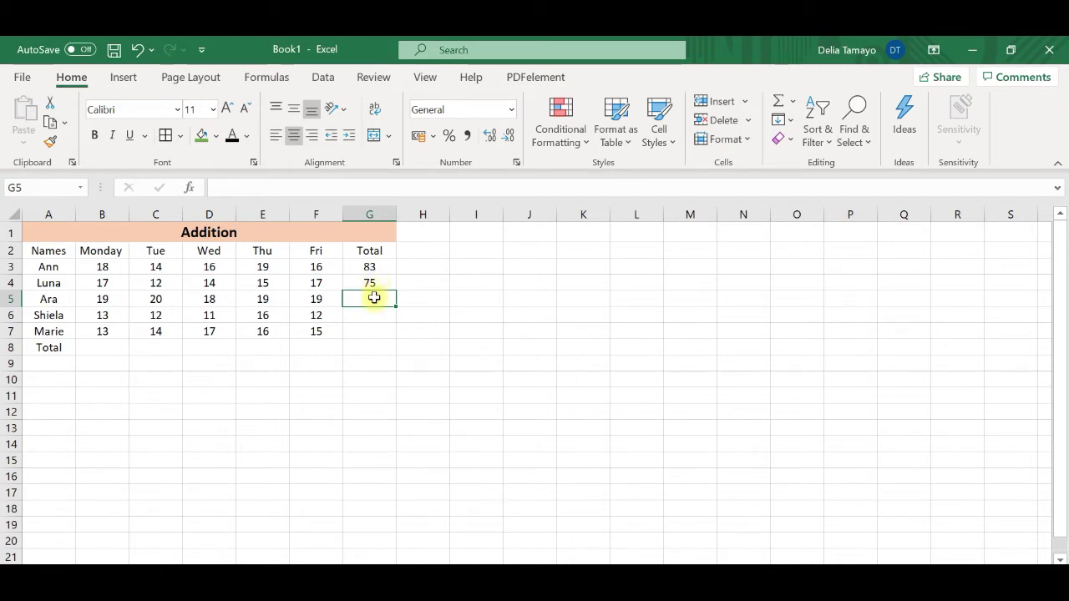
- Enter =SUM(B5:F5) in G5 for 95, then fill it down to G7 (64, 75)
{"action": "type", "text": "="}
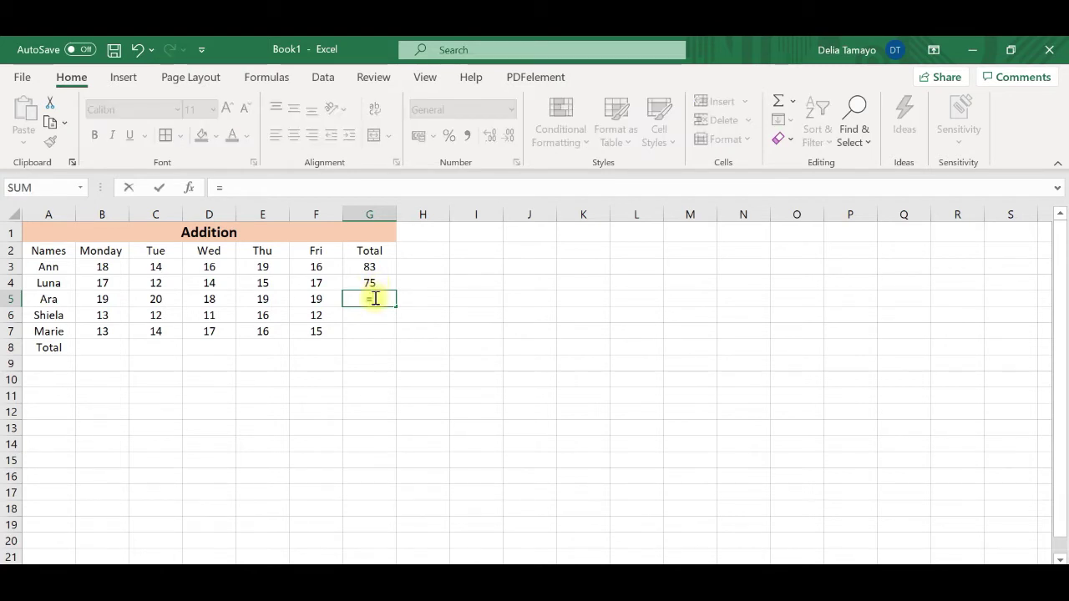
{"action": "type", "text": "sum"}
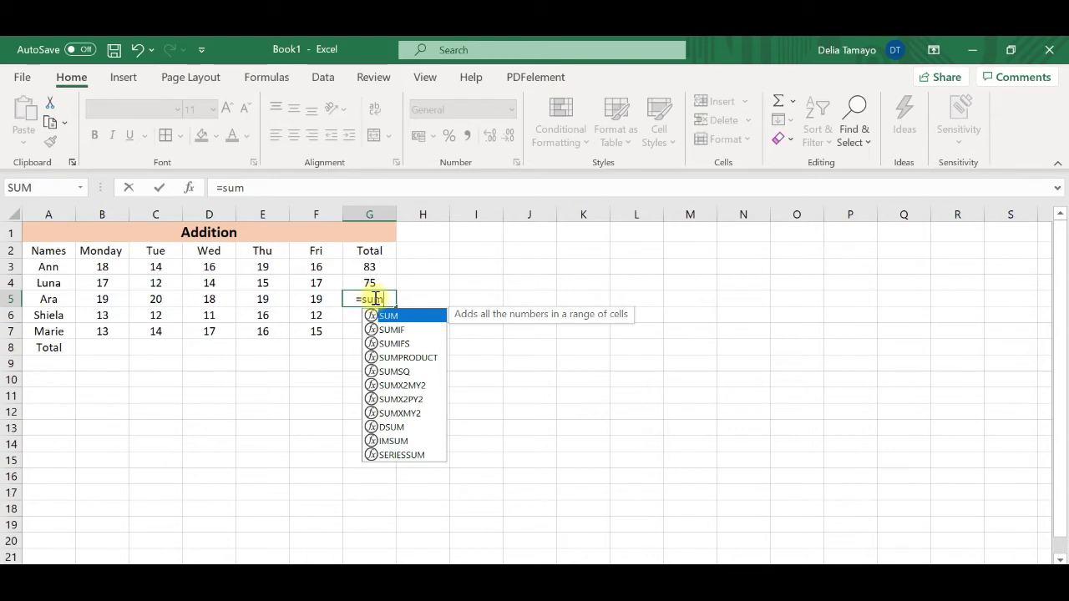
{"action": "type", "text": "("}
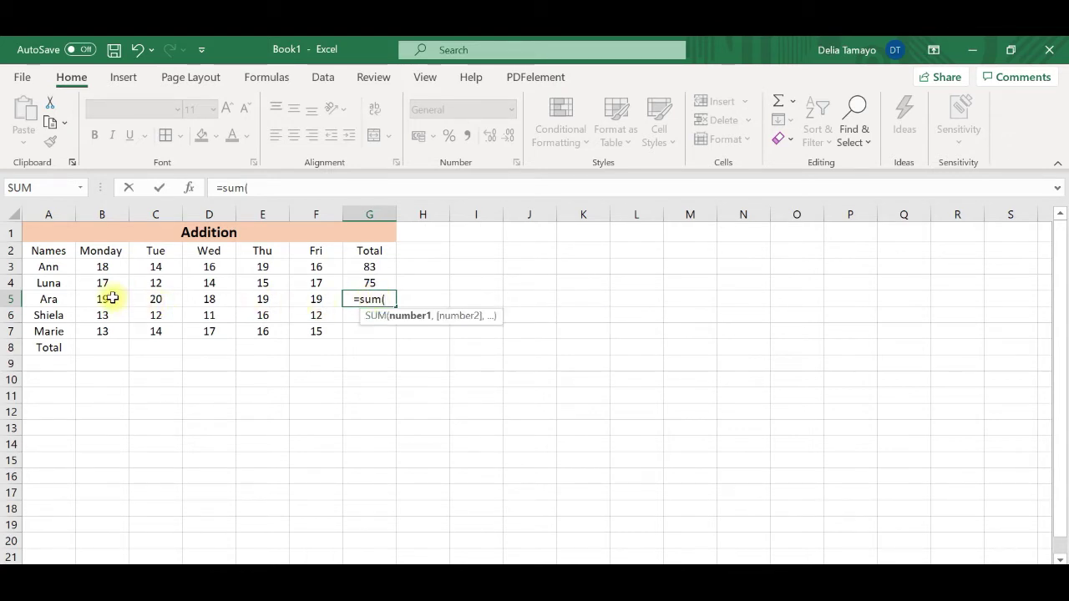
{"action": "left_click", "coordinate": [112, 299]}
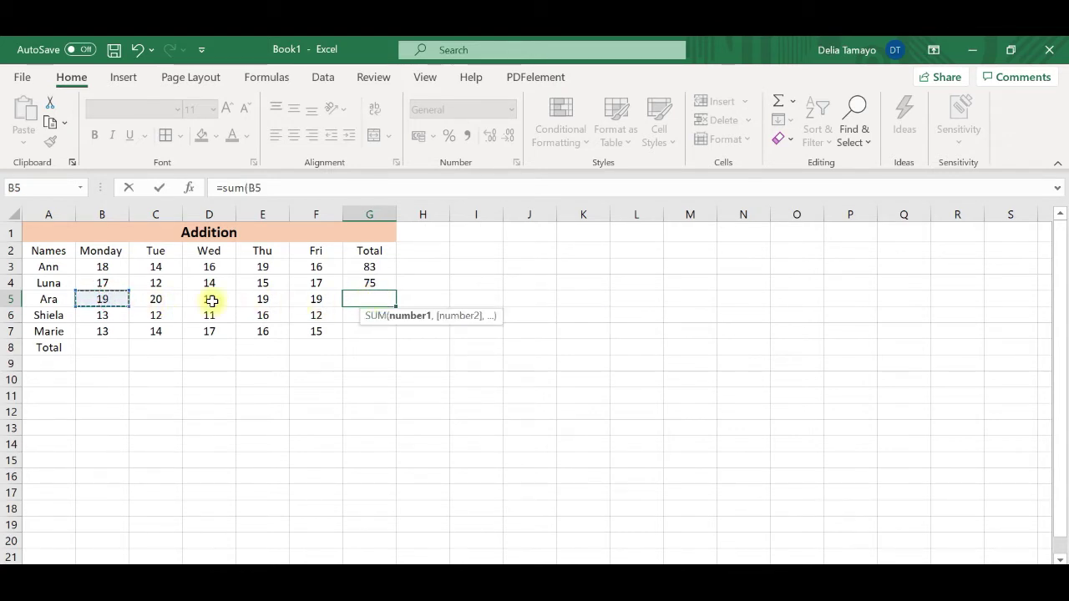
{"action": "left_click_drag", "start_coordinate": [212, 301], "coordinate": [327, 293]}
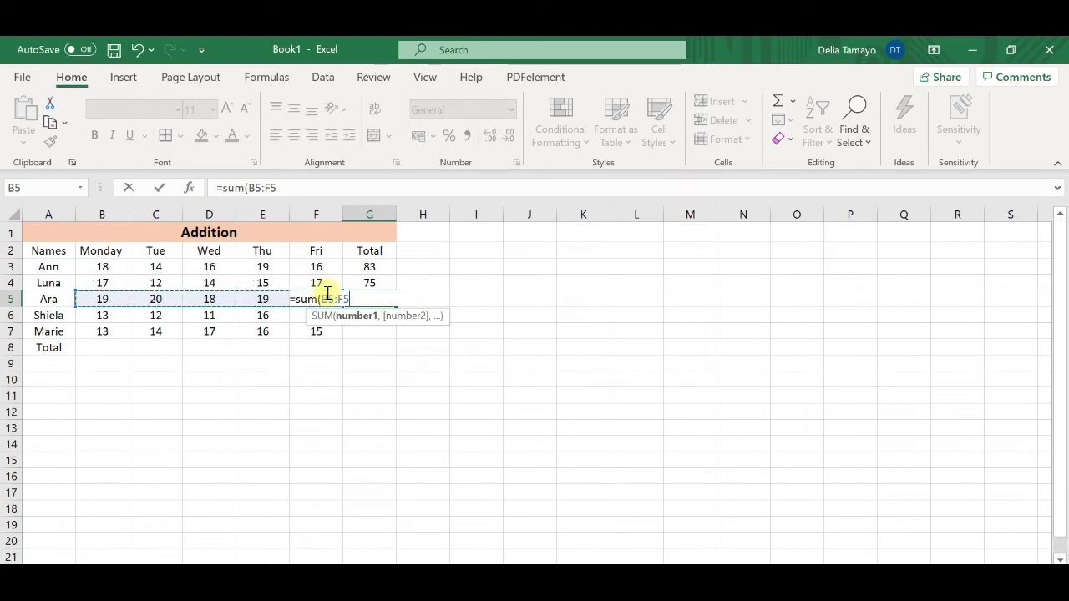
{"action": "type", "text": ")"}
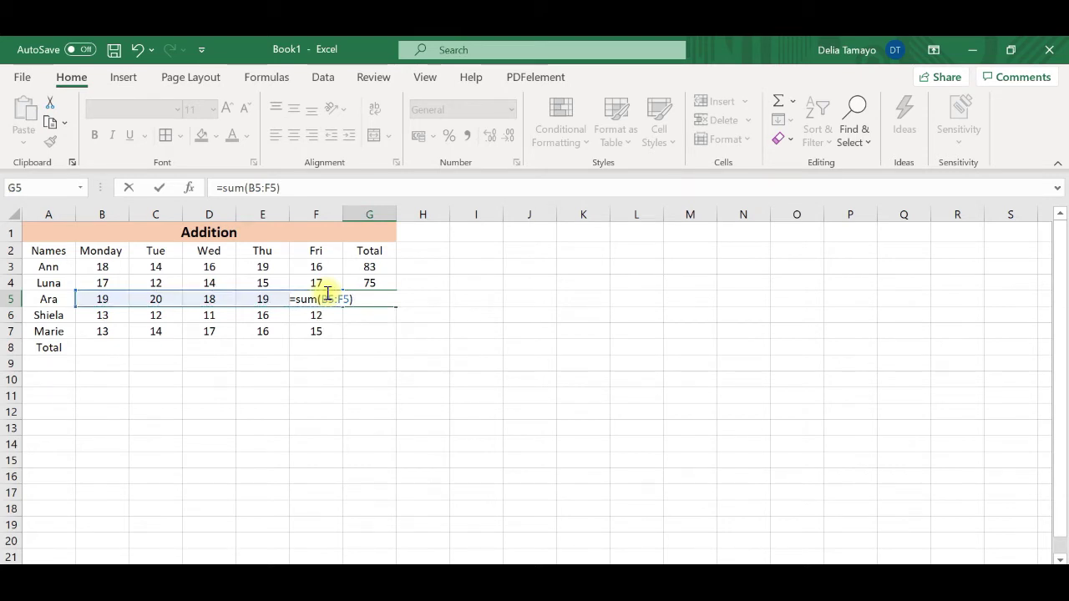
{"action": "key", "text": "Return"}
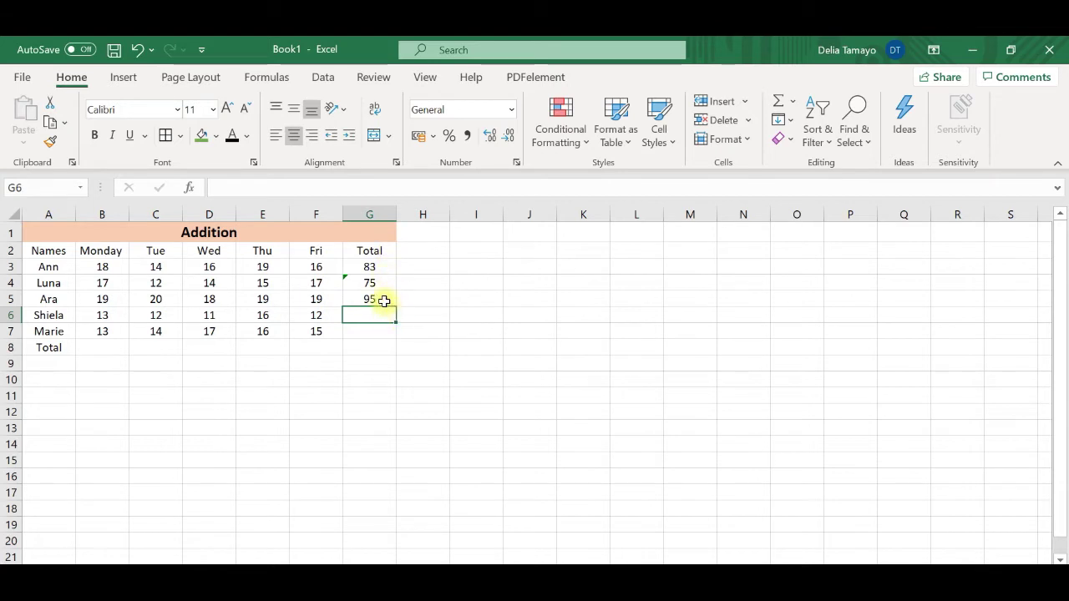
{"action": "left_click", "coordinate": [384, 299]}
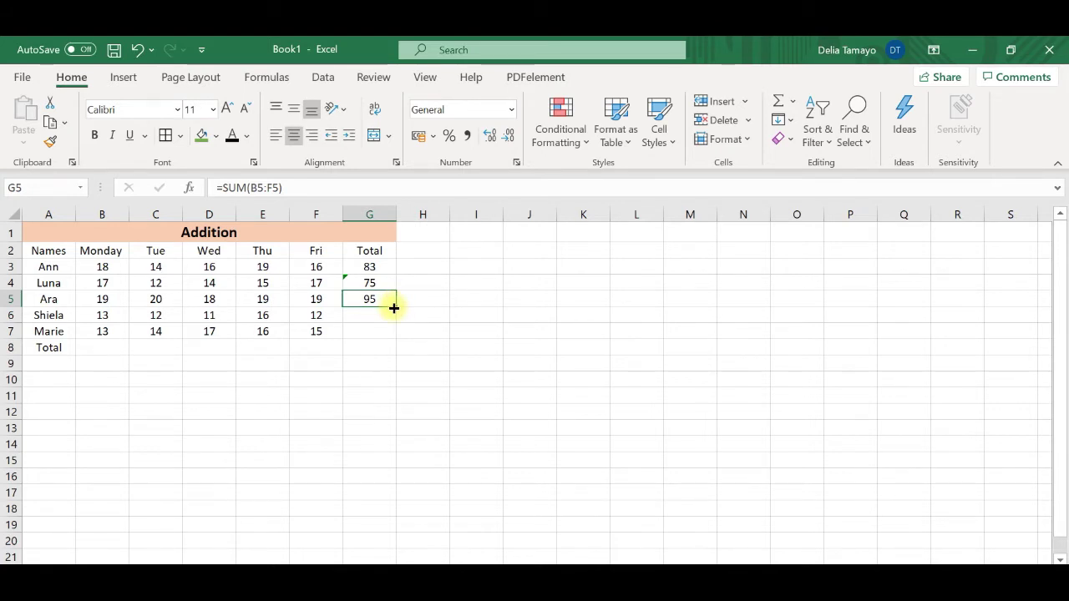
{"action": "left_click_drag", "start_coordinate": [393, 308], "coordinate": [392, 333]}
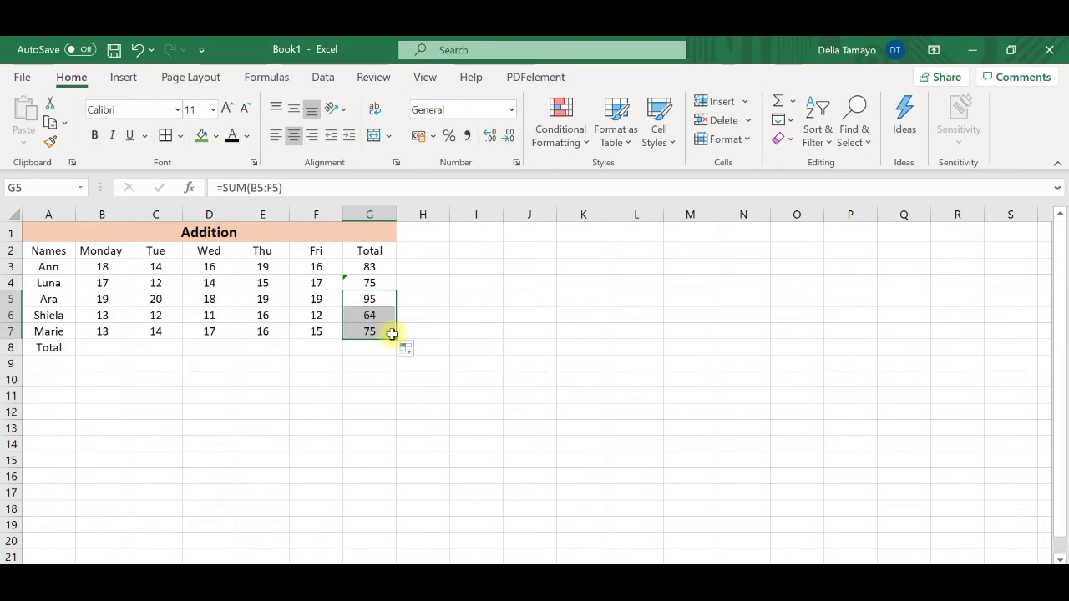
- AutoSum the Monday column into the Total row, giving 80
{"action": "left_click", "coordinate": [103, 269]}
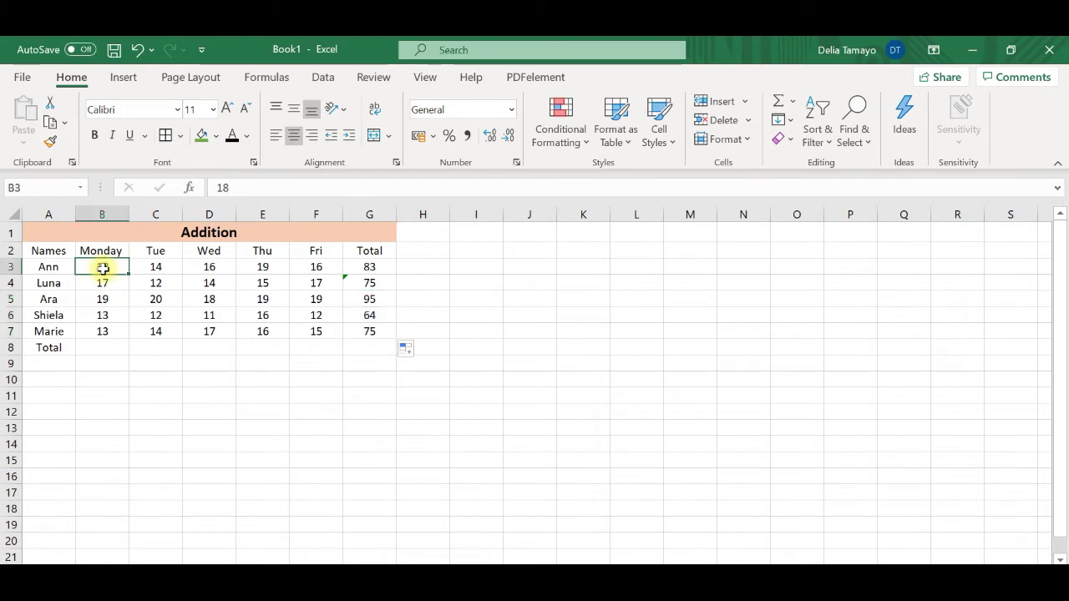
{"action": "left_click_drag", "start_coordinate": [102, 268], "coordinate": [103, 347]}
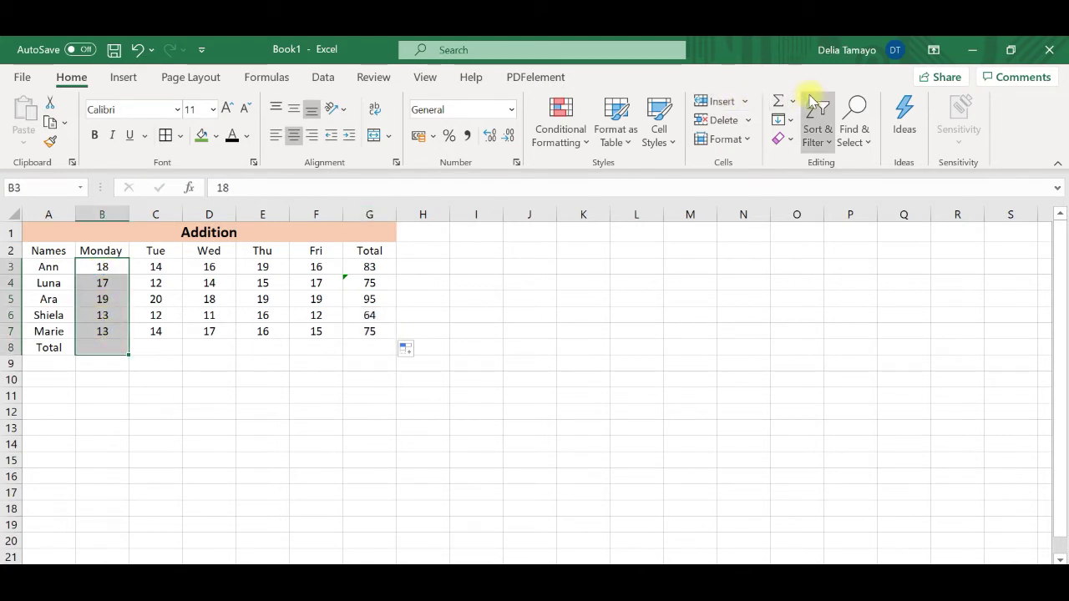
{"action": "left_click", "coordinate": [781, 102]}
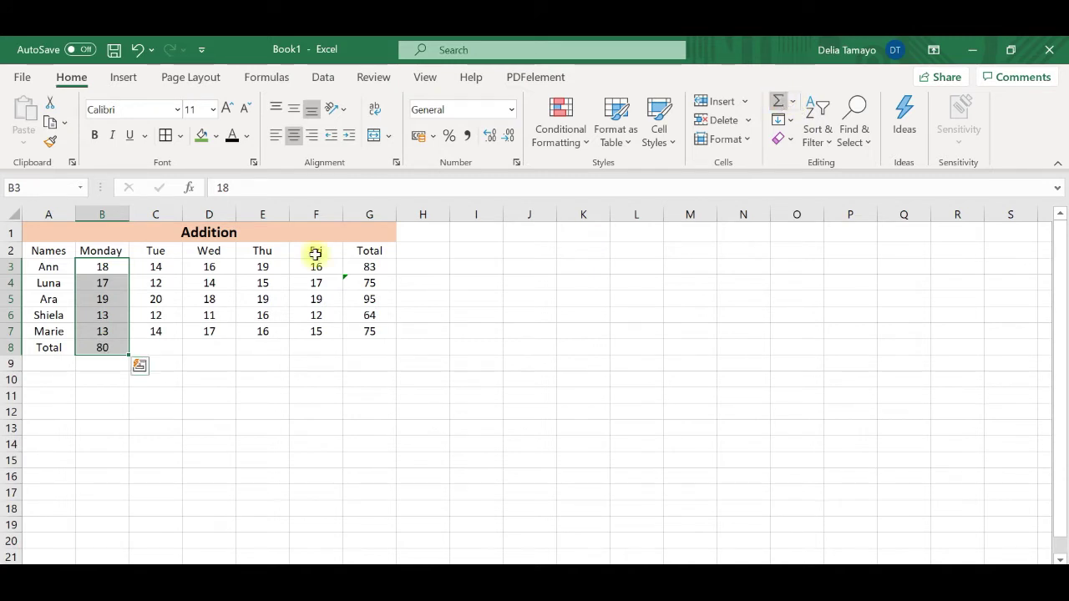
{"action": "left_click", "coordinate": [112, 347]}
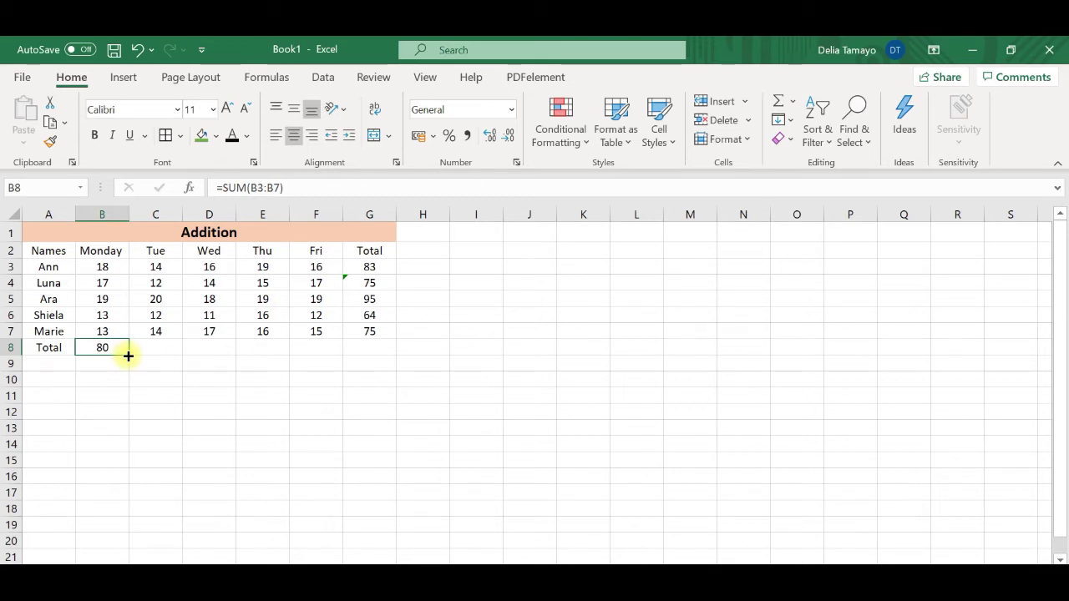
- Copy the Monday total formula across to Friday and verify totals 72, 76, 85 and 79
{"action": "left_click_drag", "start_coordinate": [128, 356], "coordinate": [324, 347]}
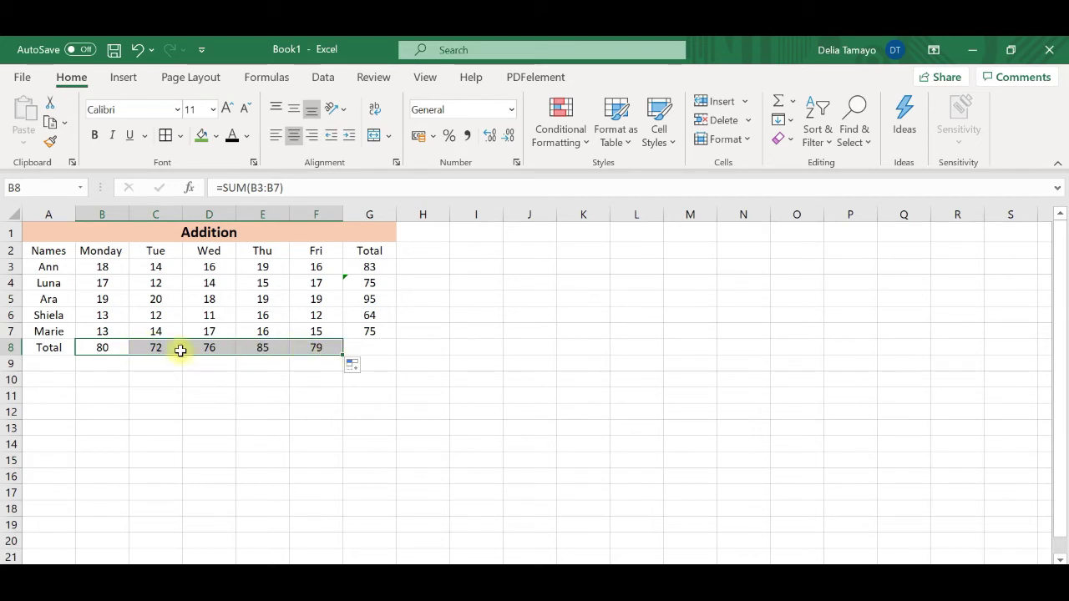
{"action": "left_click", "coordinate": [177, 399]}
{"action": "left_click", "coordinate": [154, 348]}
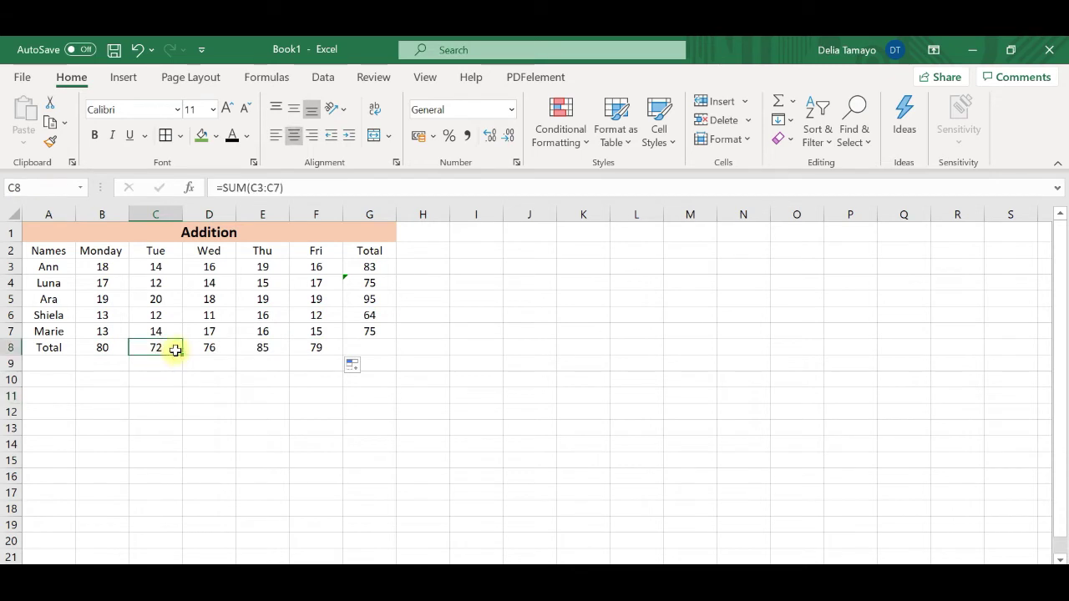
{"action": "left_click", "coordinate": [207, 348]}
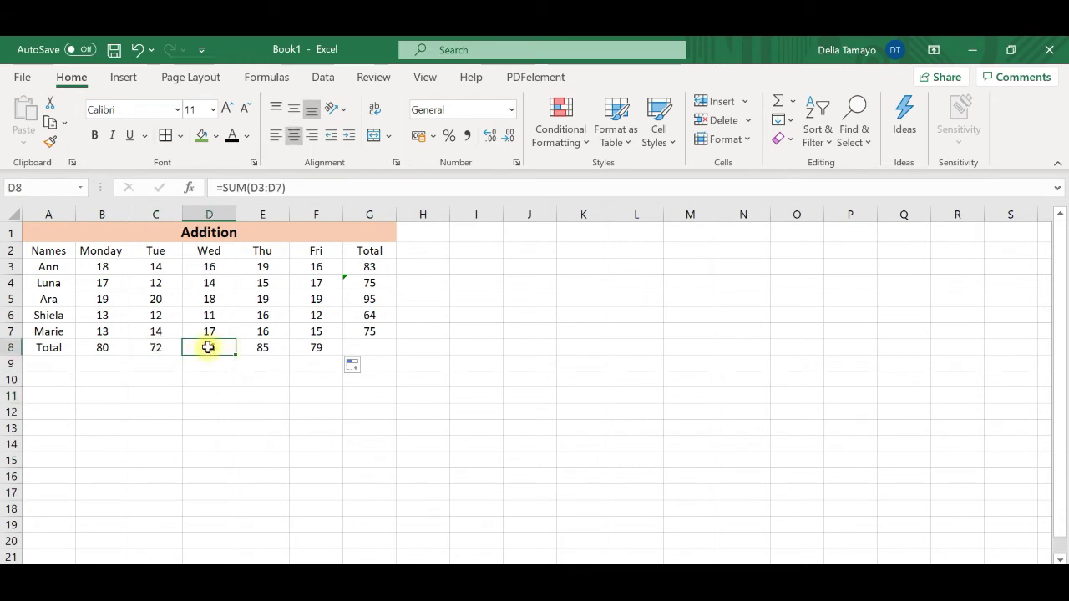
{"action": "left_click", "coordinate": [262, 345]}
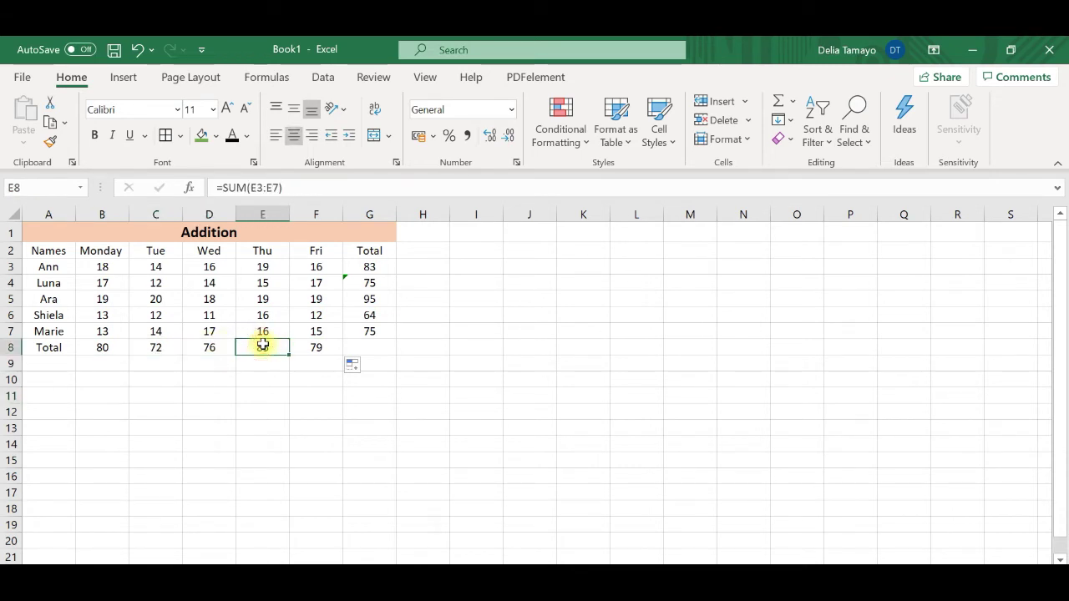
{"action": "left_click", "coordinate": [312, 348]}
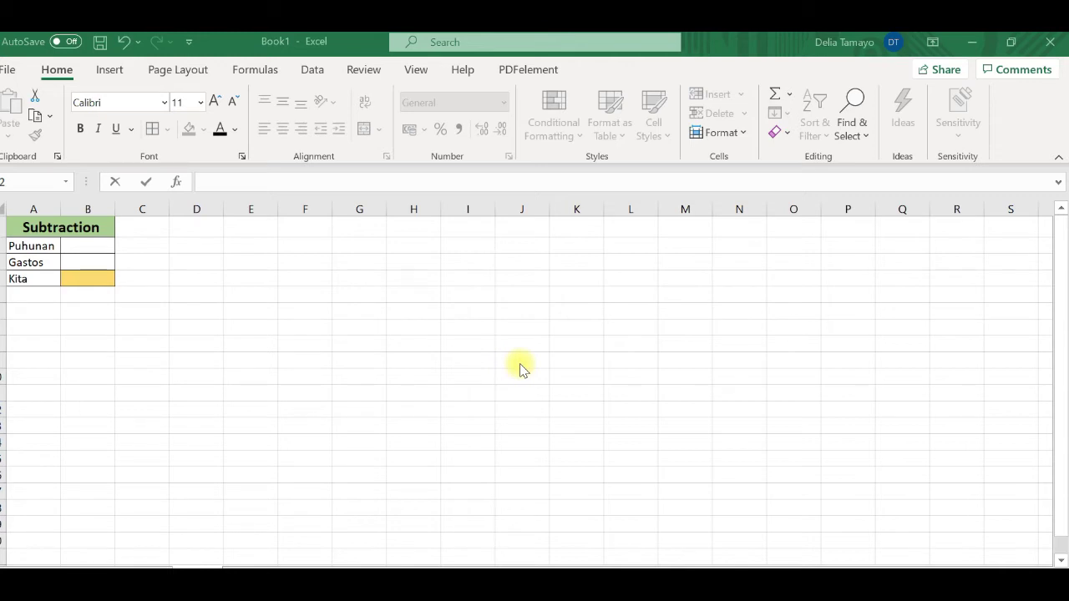
- Enter 1500 for Puhunan in B2 and 975 for Gastos in B3
{"action": "left_click", "coordinate": [92, 244]}
{"action": "type", "text": "1"}
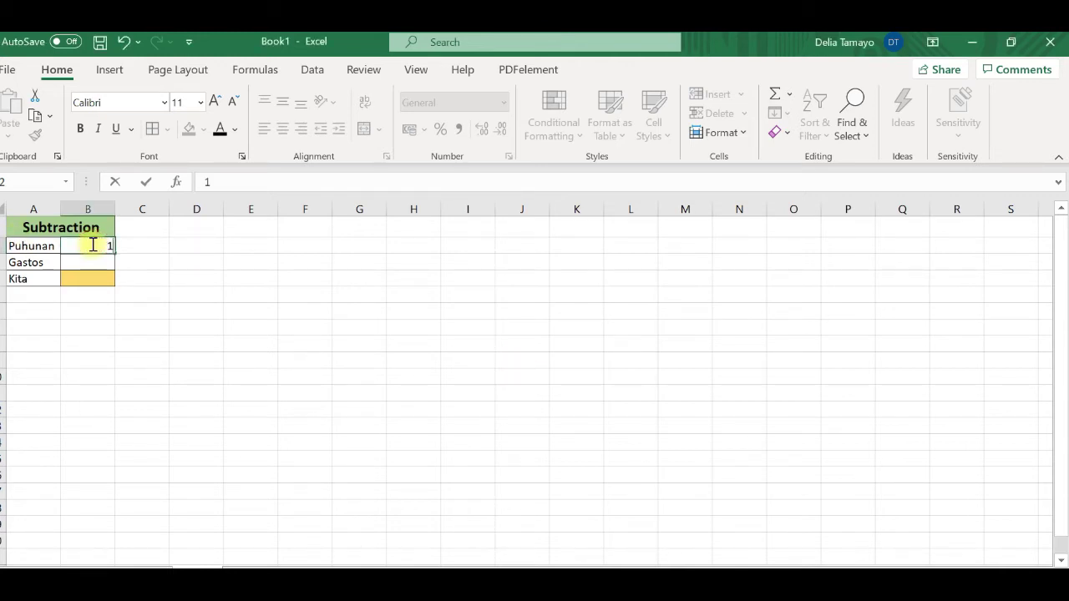
{"action": "type", "text": "500"}
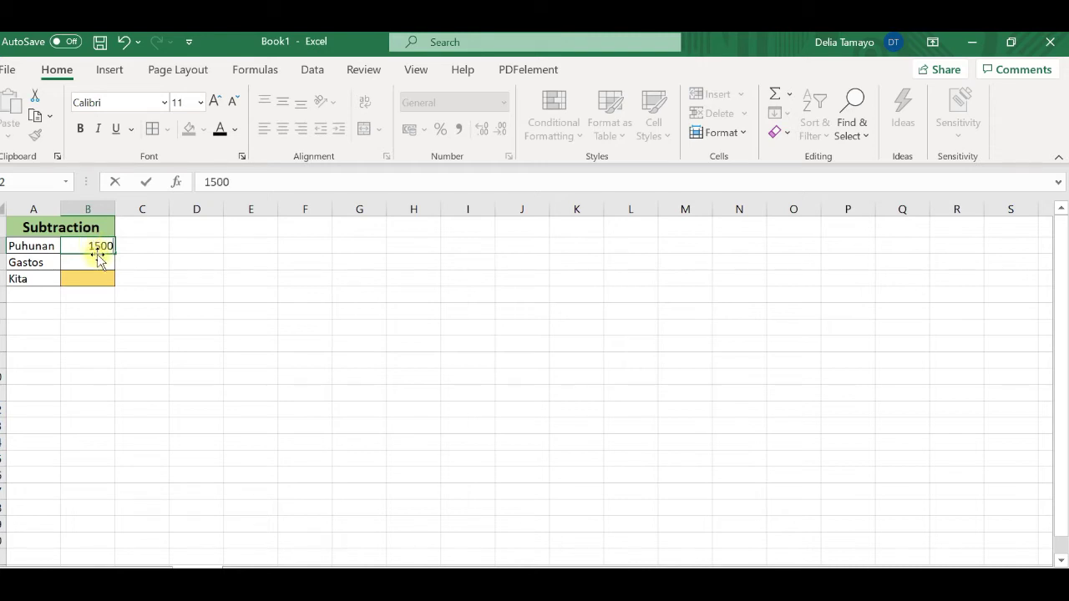
{"action": "left_click", "coordinate": [101, 260]}
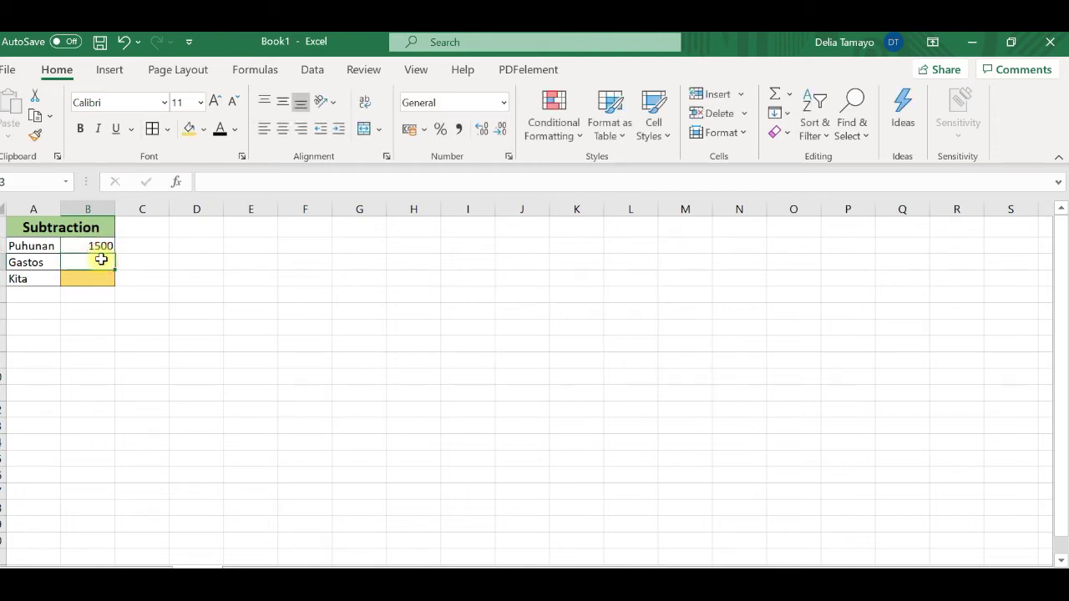
{"action": "type", "text": "975"}
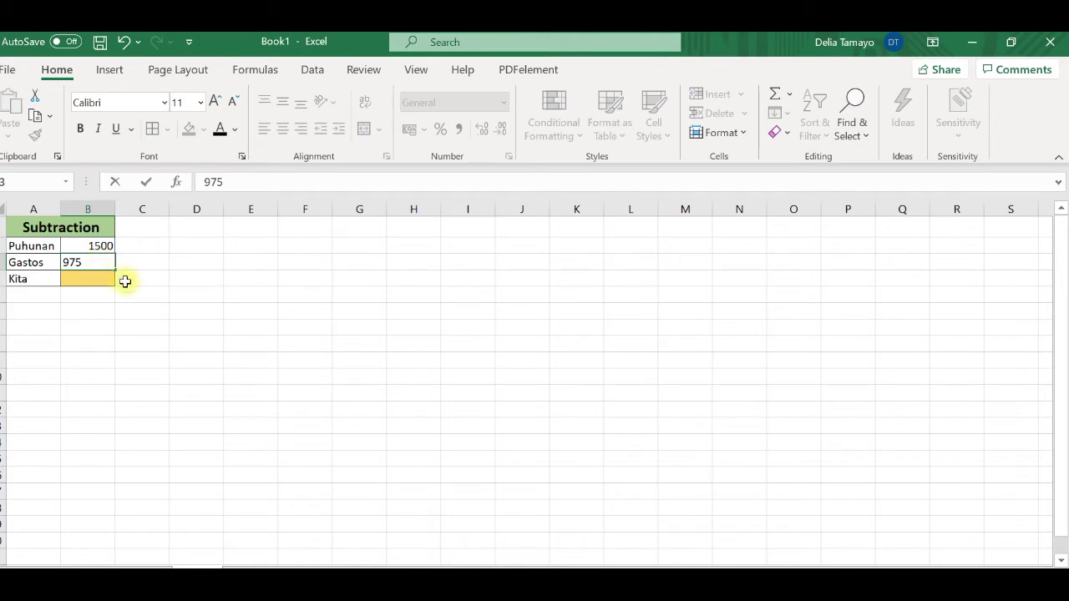
{"action": "left_click", "coordinate": [125, 281]}
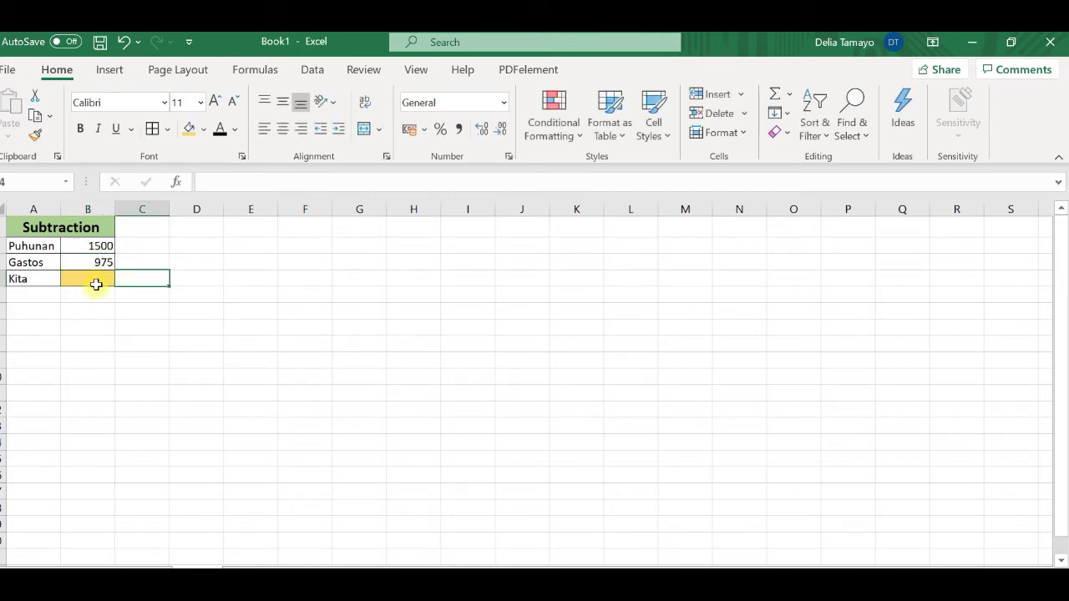
{"action": "left_click", "coordinate": [102, 279]}
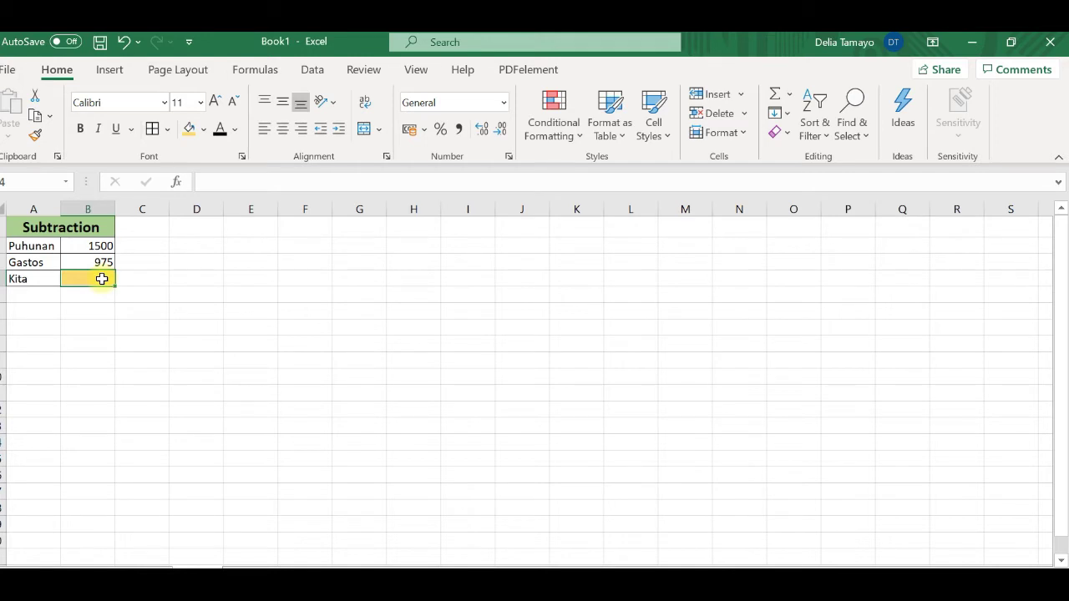
- Enter =B2-B3 in the Kita cell B4 so it shows 525
{"action": "type", "text": "="}
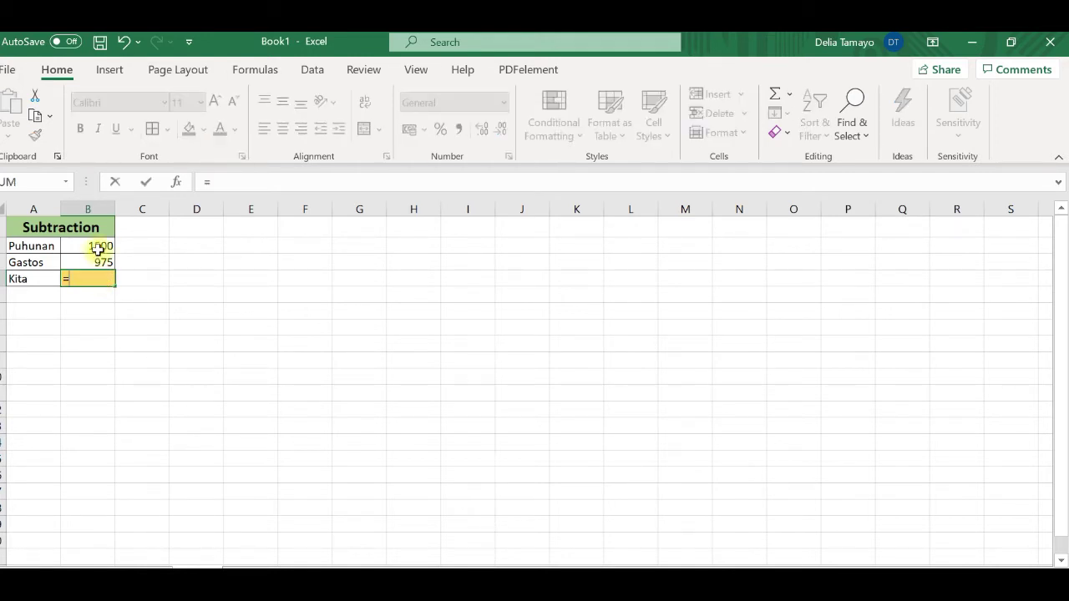
{"action": "left_click", "coordinate": [97, 246]}
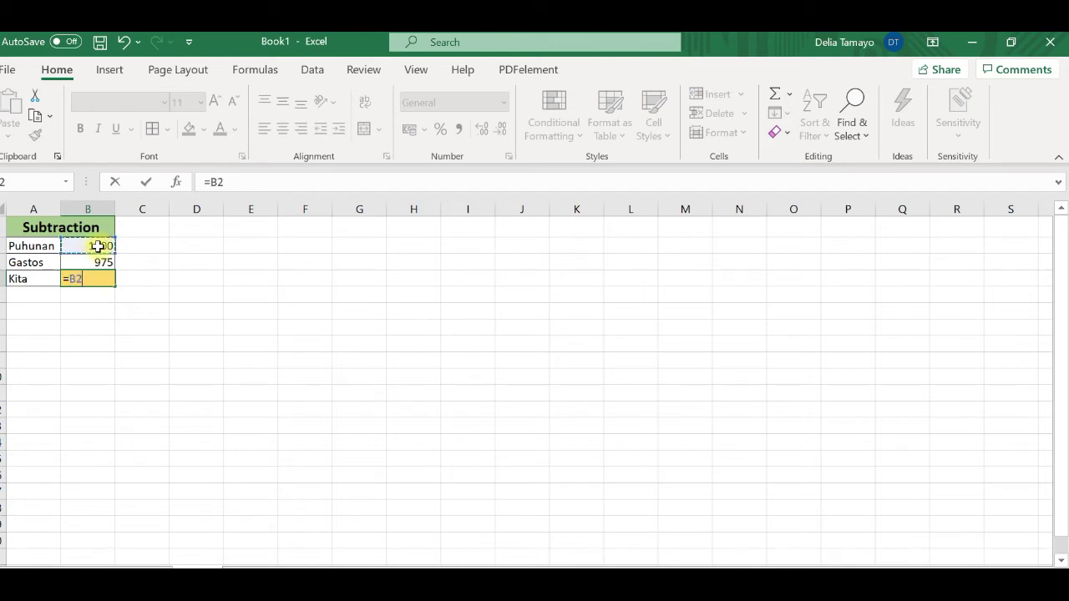
{"action": "type", "text": "-"}
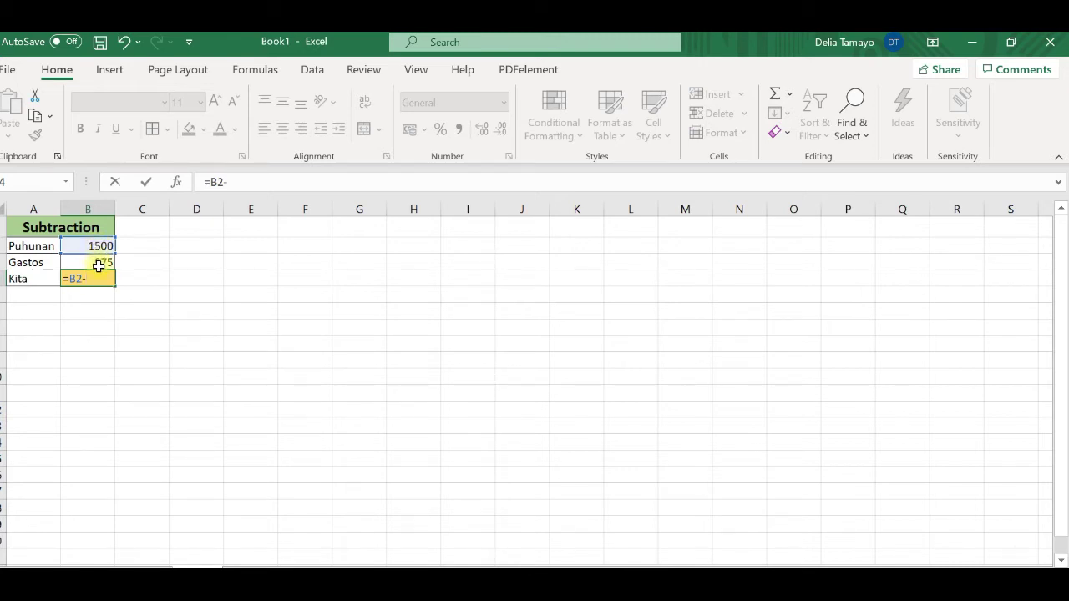
{"action": "left_click", "coordinate": [99, 264]}
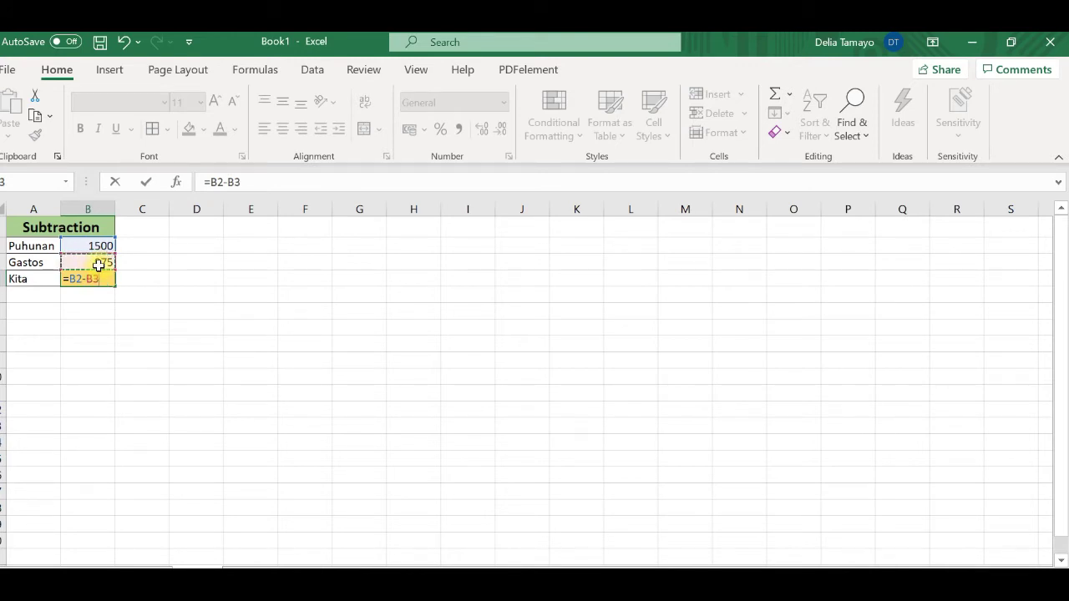
{"action": "key", "text": "Return"}
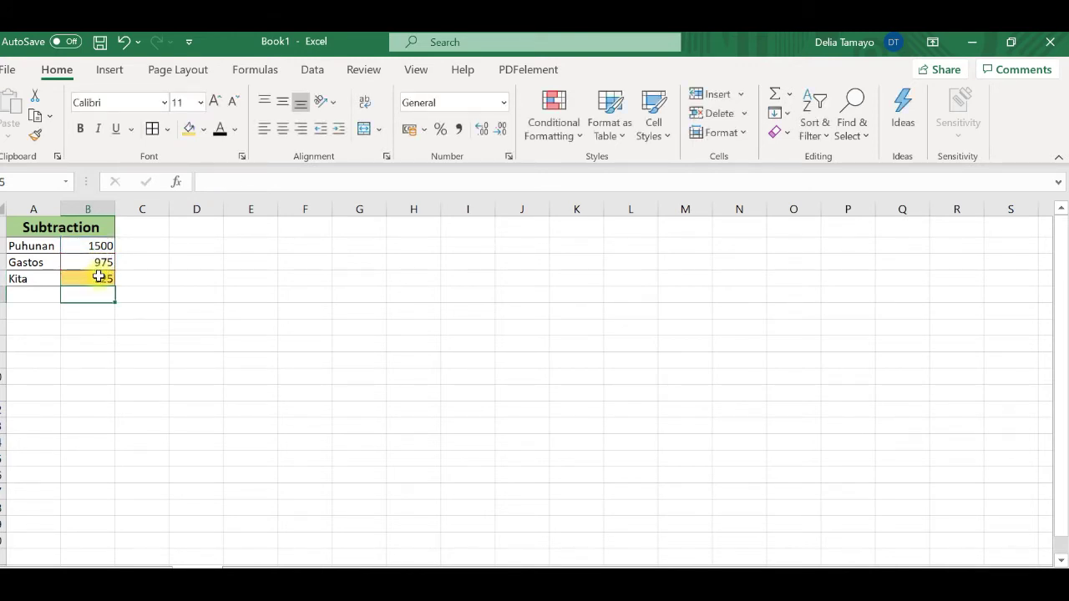
{"action": "left_click", "coordinate": [99, 277]}
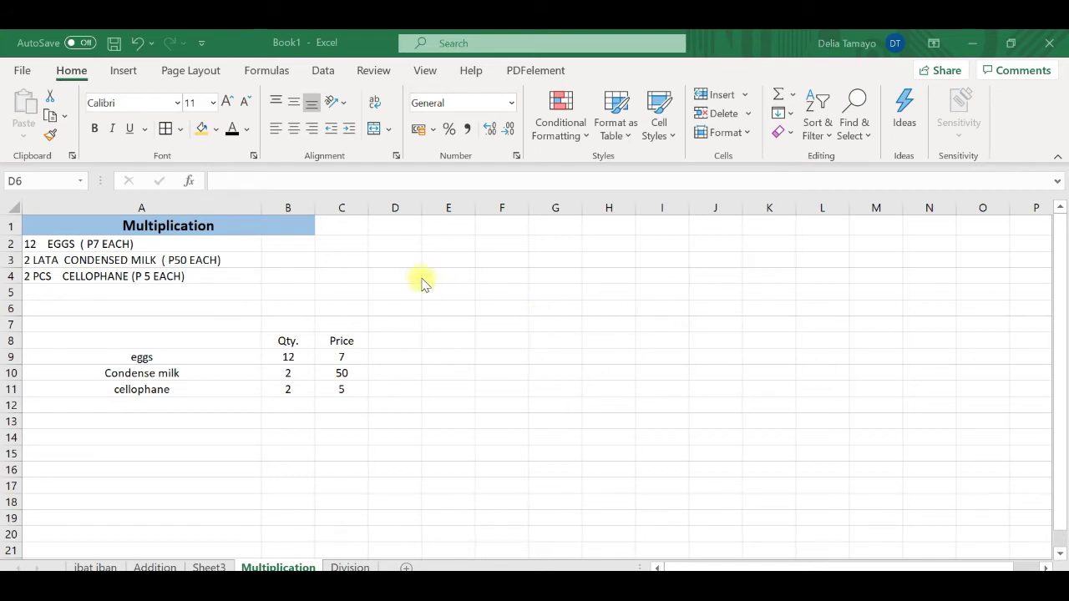
- Enter =12*7, =2*50 and =2*5 as the eggs, condensed milk and cellophane costs
{"action": "left_click", "coordinate": [289, 244]}
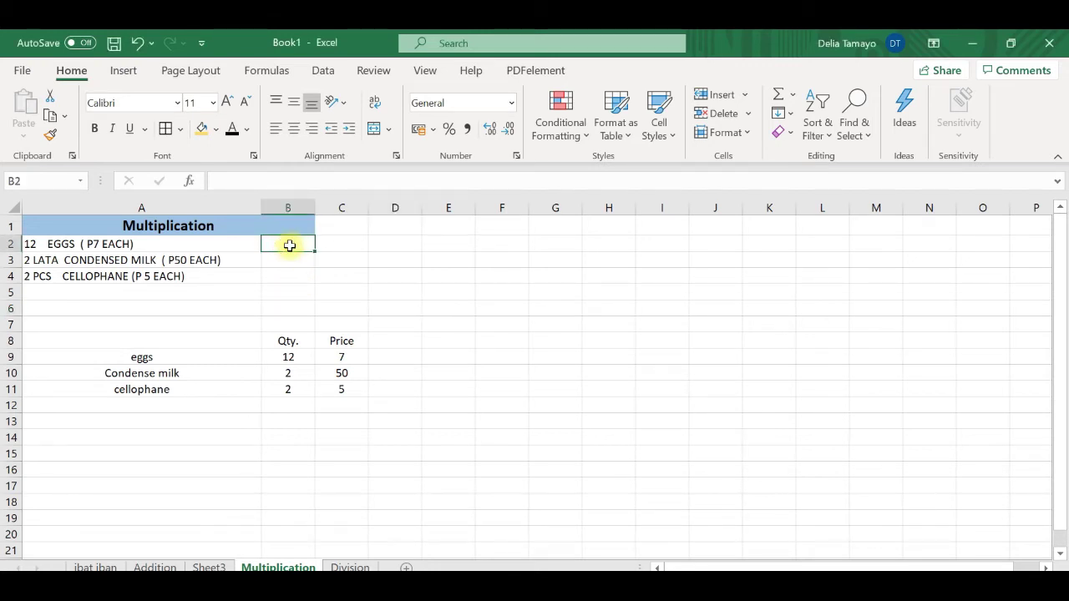
{"action": "type", "text": "="}
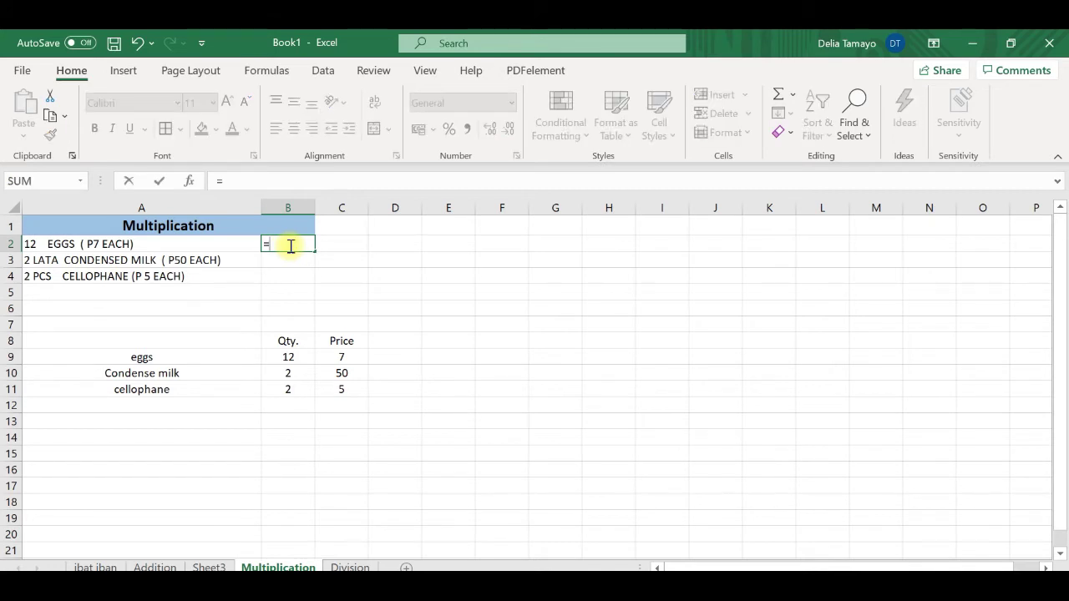
{"action": "type", "text": "12"}
{"action": "type", "text": "*"}
{"action": "type", "text": "7"}
{"action": "key", "text": "Return"}
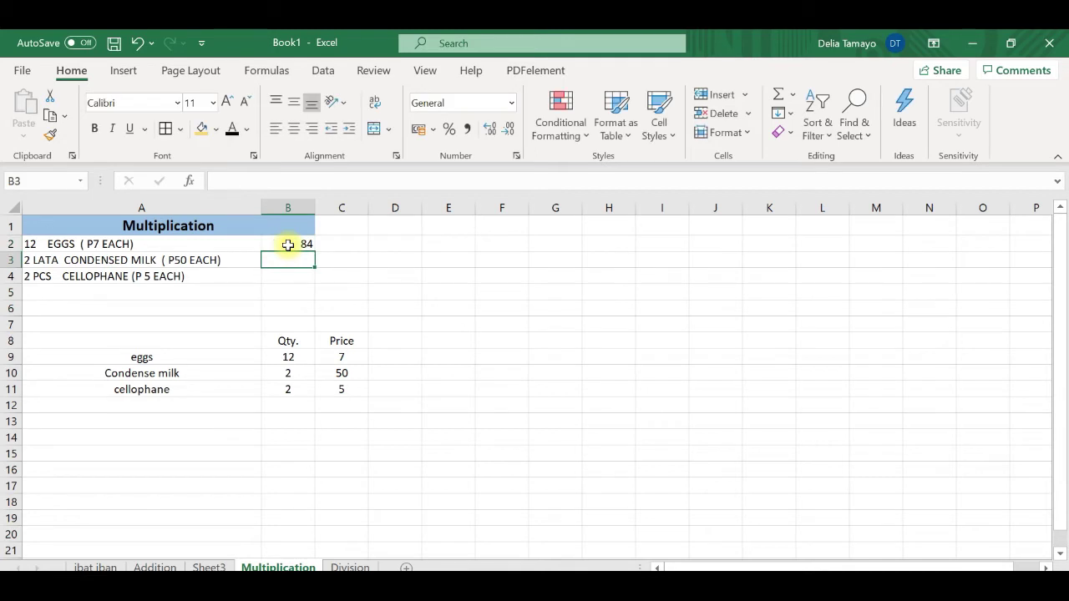
{"action": "type", "text": "="}
{"action": "type", "text": "2"}
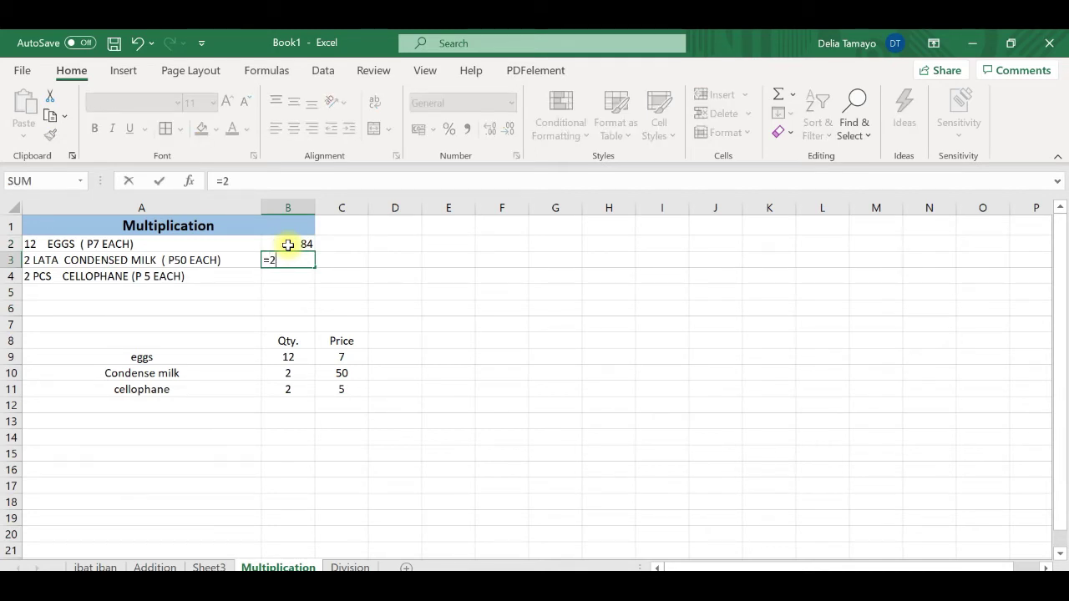
{"action": "type", "text": "*"}
{"action": "type", "text": "50"}
{"action": "key", "text": "Return"}
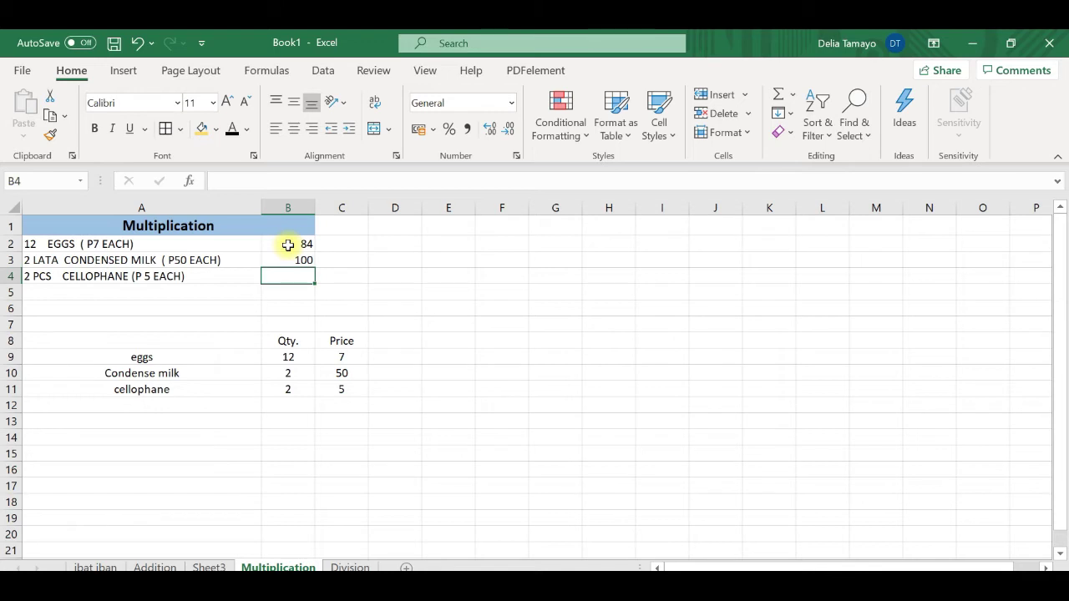
{"action": "type", "text": "="}
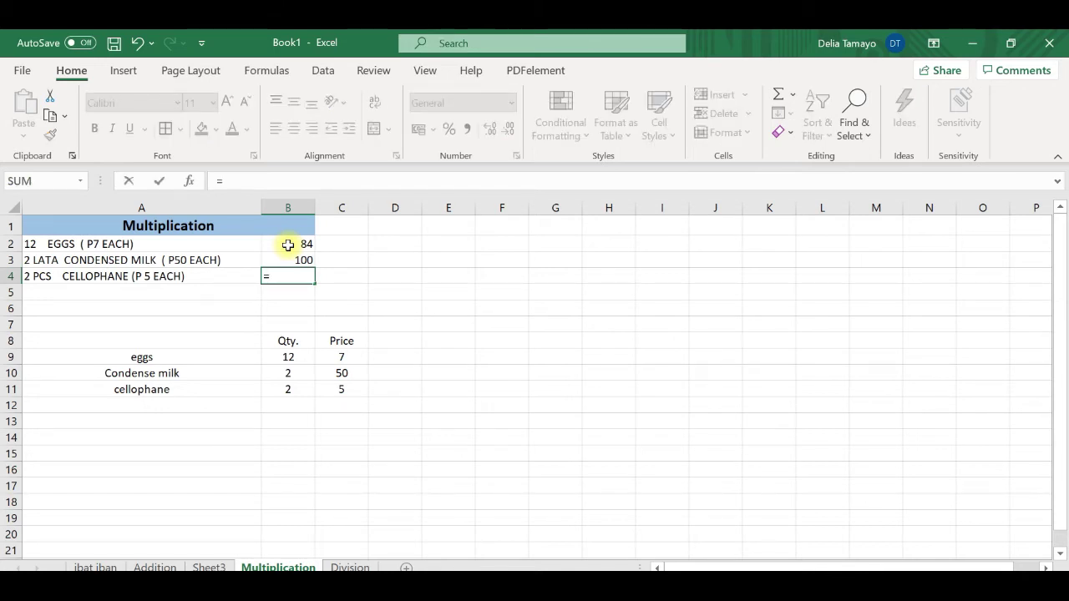
{"action": "type", "text": "2"}
{"action": "type", "text": "*"}
{"action": "type", "text": "5"}
{"action": "key", "text": "Return"}
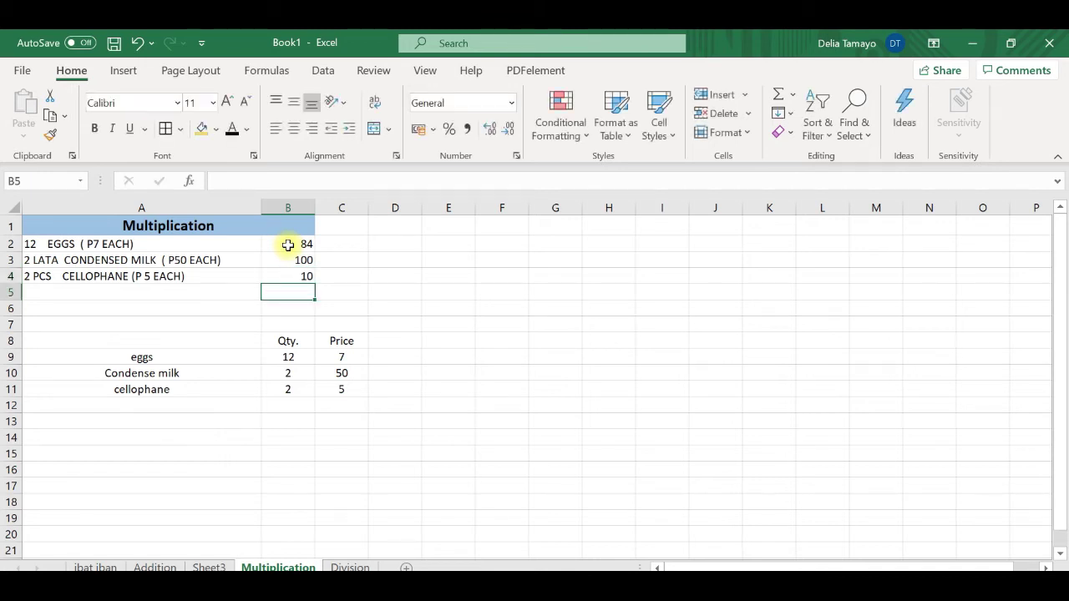
- Add a 'Total' heading beside the Price column
{"action": "left_click", "coordinate": [406, 346]}
{"action": "type", "text": "T"}
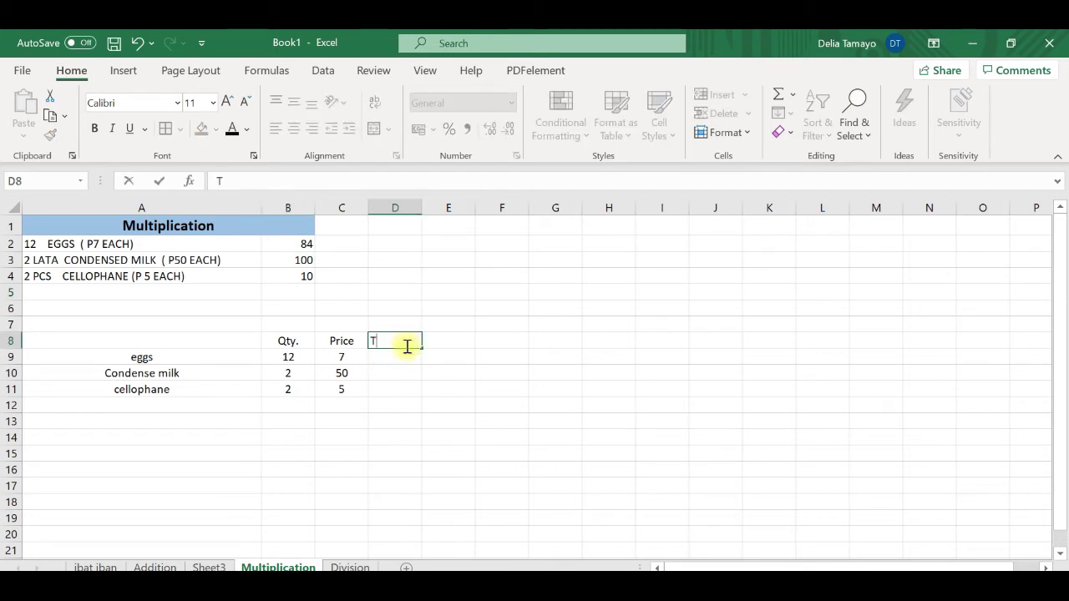
{"action": "type", "text": "otal"}
{"action": "left_click", "coordinate": [391, 356]}
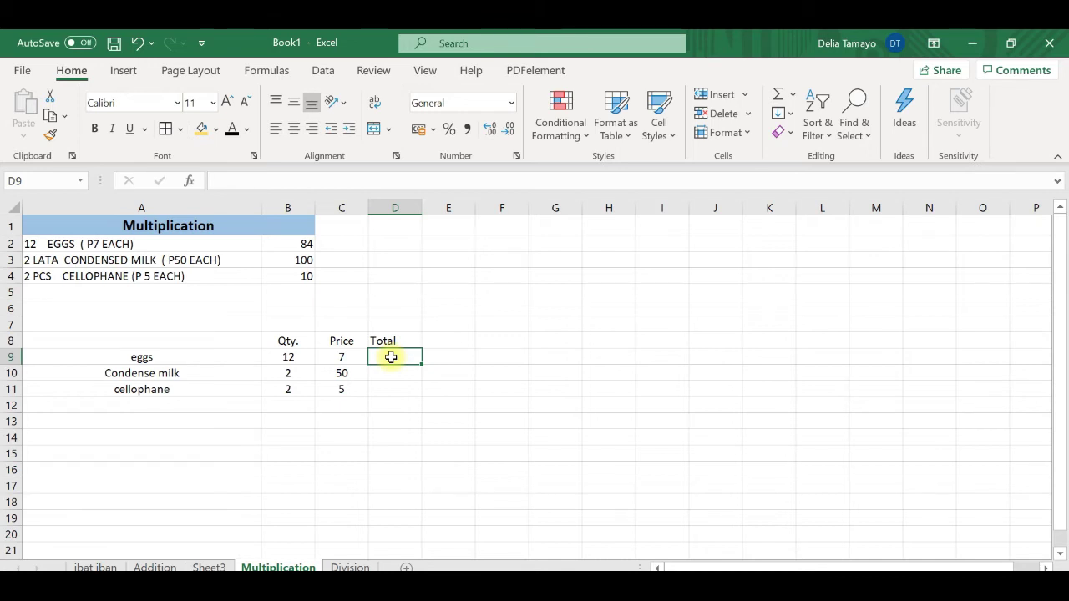
- Enter =B9*C9 in D9 and fill it down to D11, giving 84, 100 and 10
{"action": "type", "text": "="}
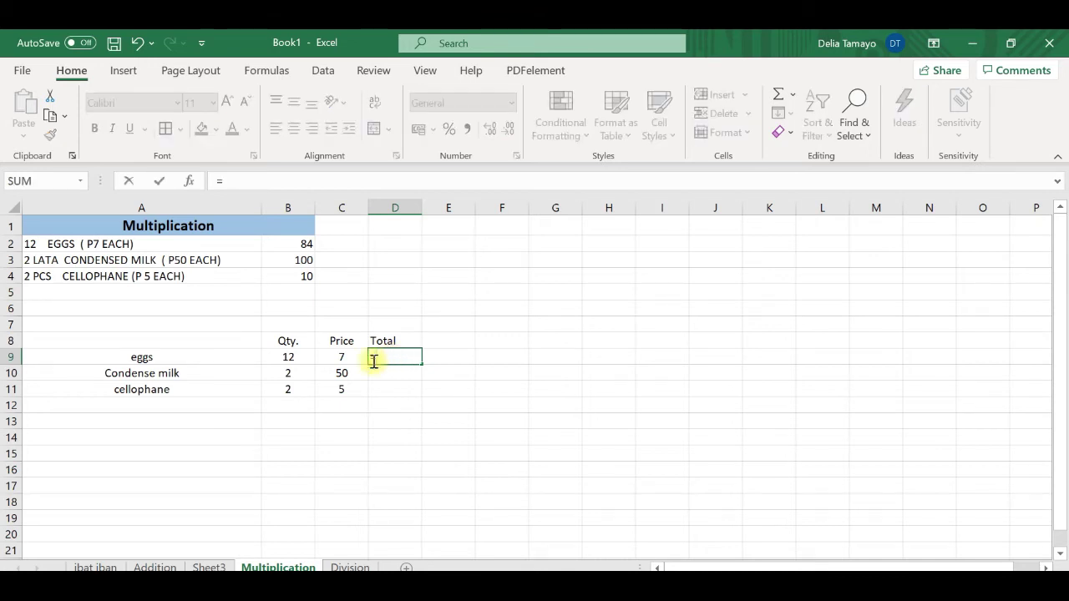
{"action": "left_click", "coordinate": [296, 355]}
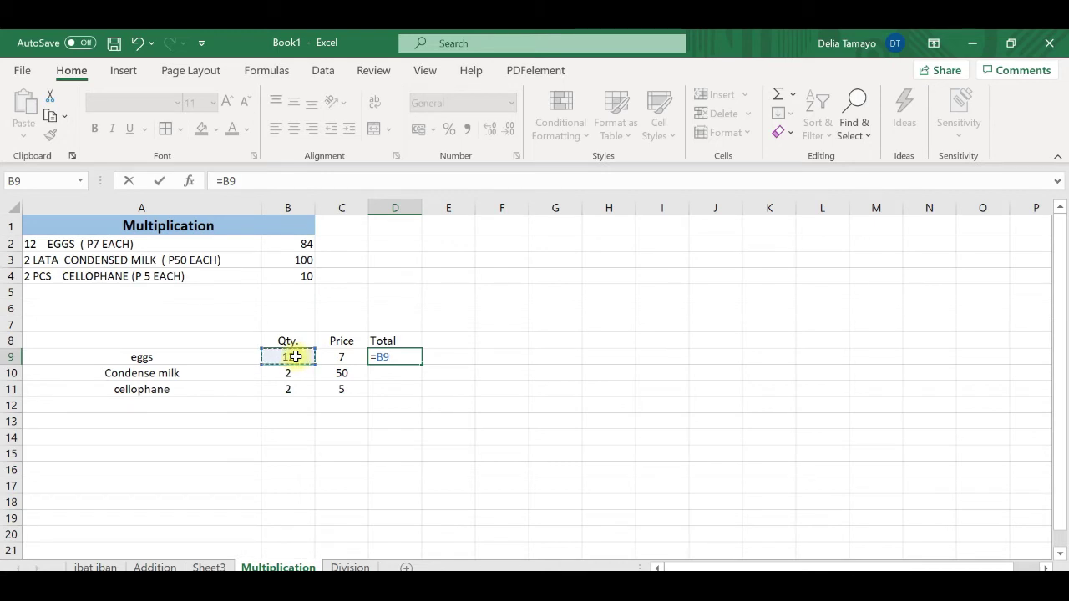
{"action": "type", "text": "*"}
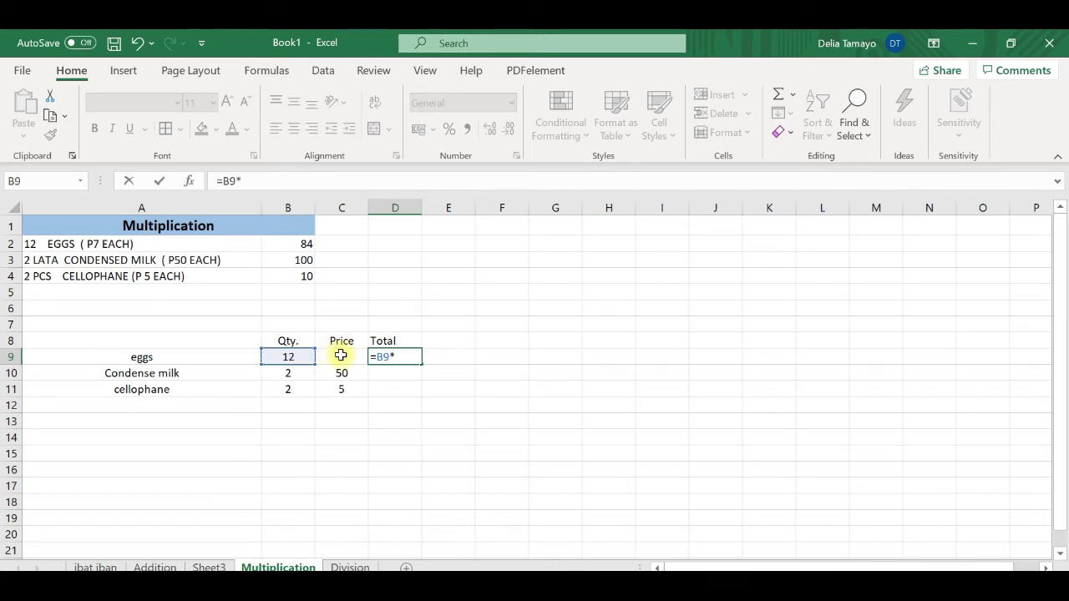
{"action": "left_click", "coordinate": [341, 355]}
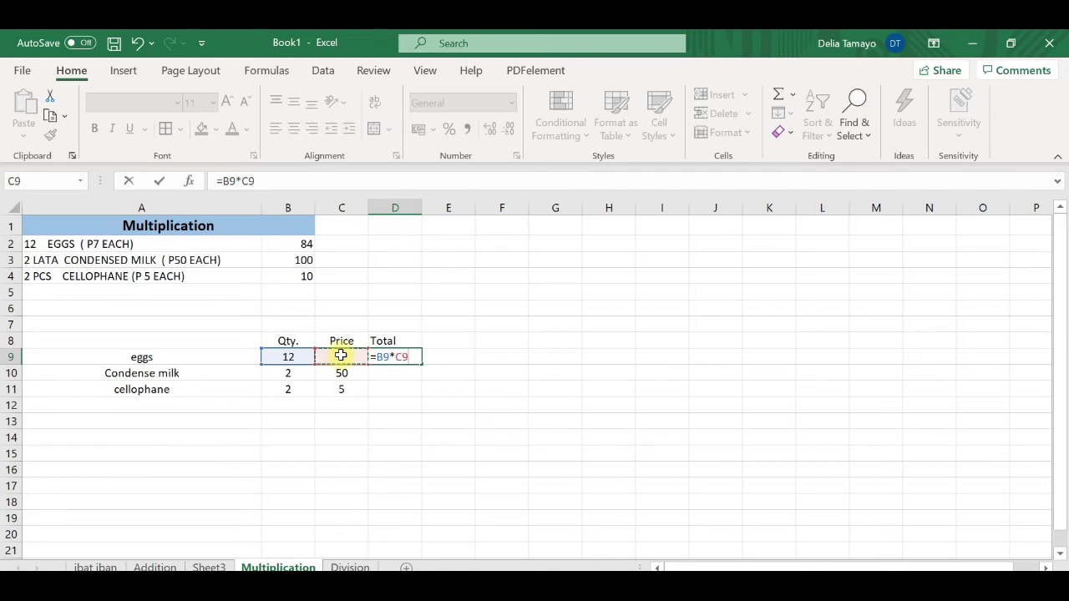
{"action": "key", "text": "Return"}
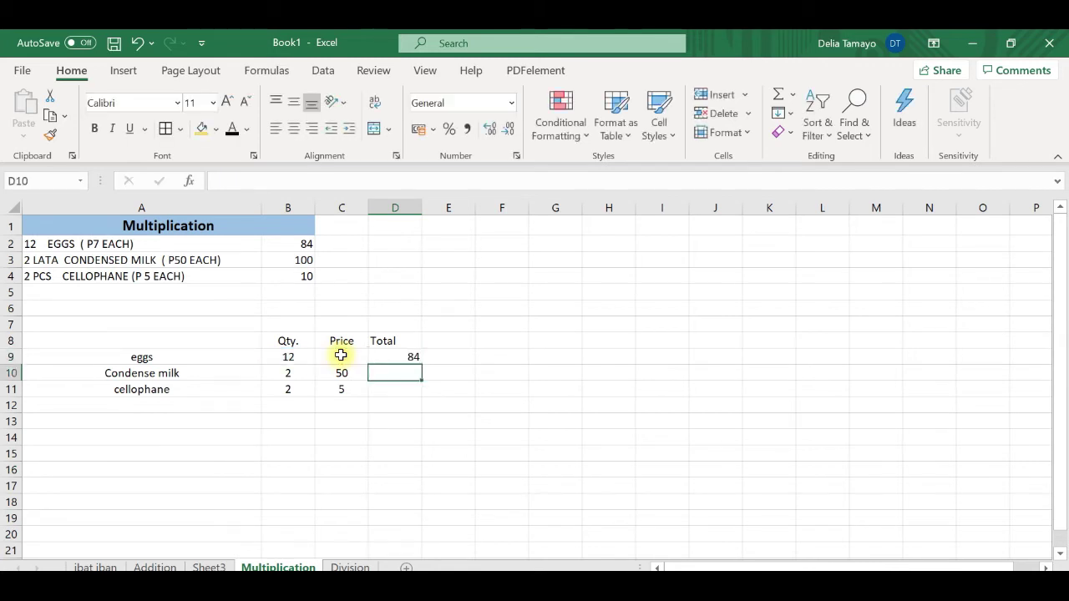
{"action": "left_click", "coordinate": [406, 355]}
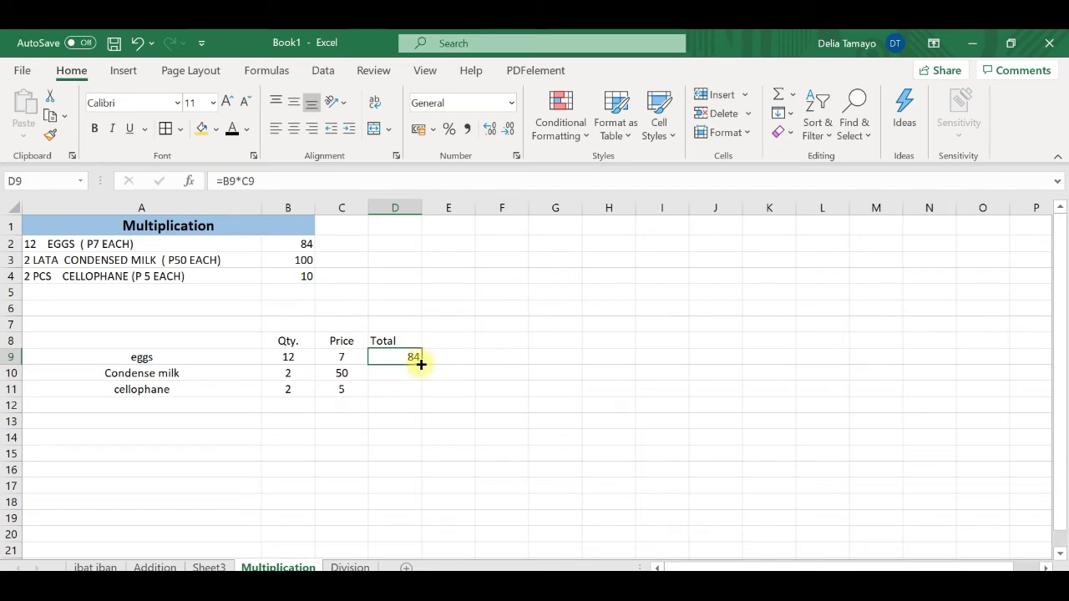
{"action": "left_click_drag", "start_coordinate": [421, 364], "coordinate": [416, 391]}
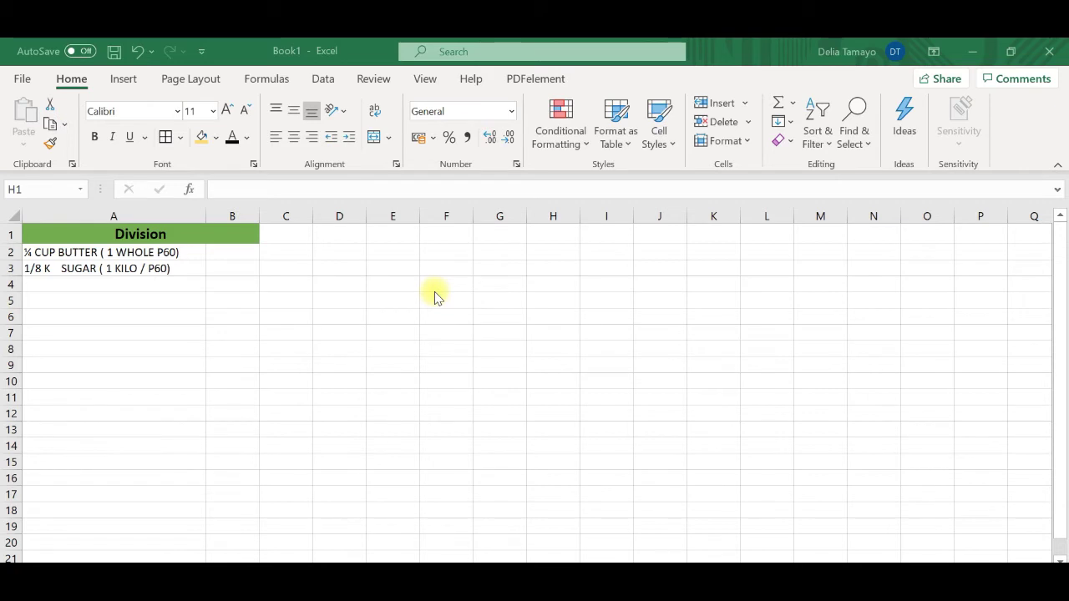
- Enter =60/4 in C2 so the quarter-cup butter cost shows 15
{"action": "key", "text": "ctrl+space"}
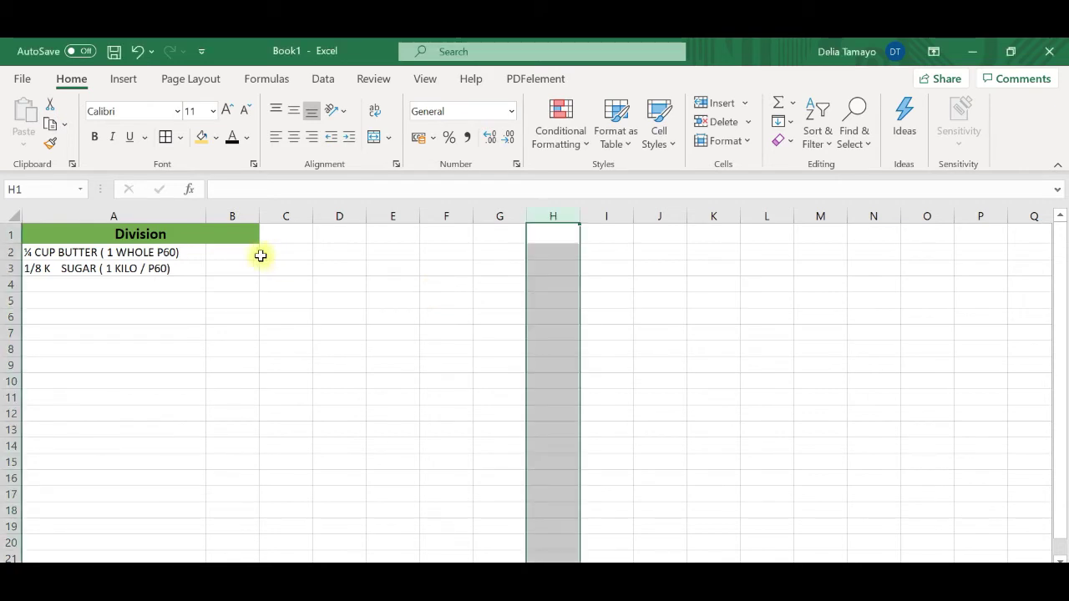
{"action": "left_click", "coordinate": [284, 257]}
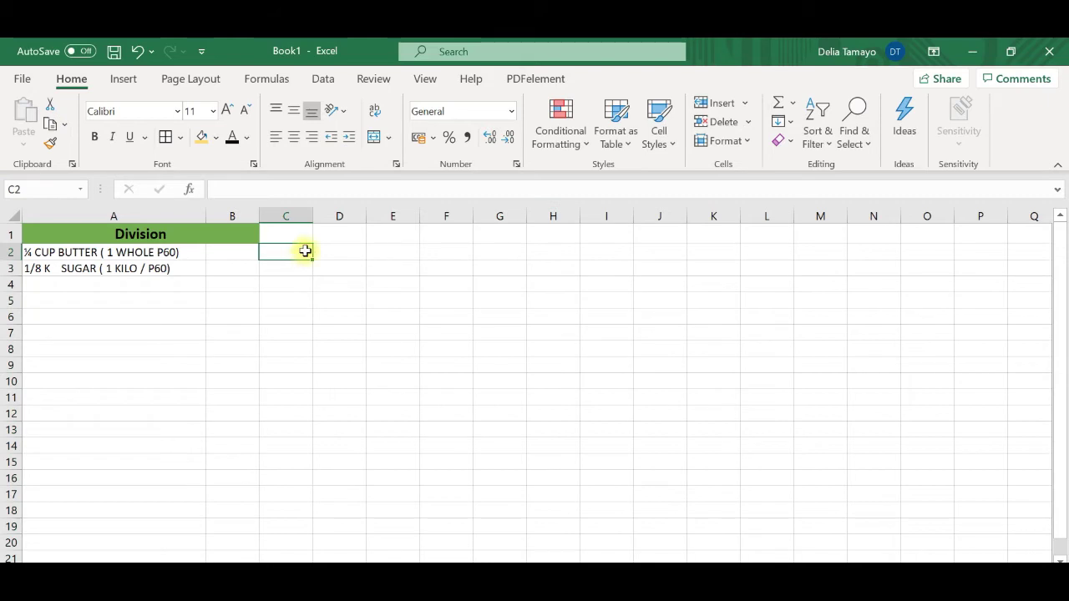
{"action": "type", "text": "="}
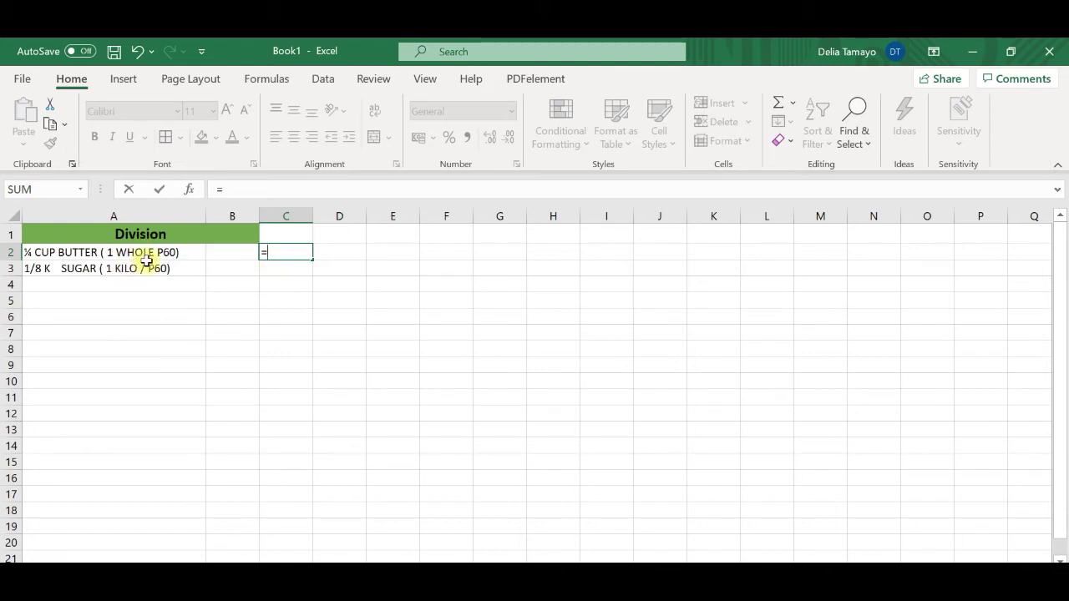
{"action": "type", "text": "6"}
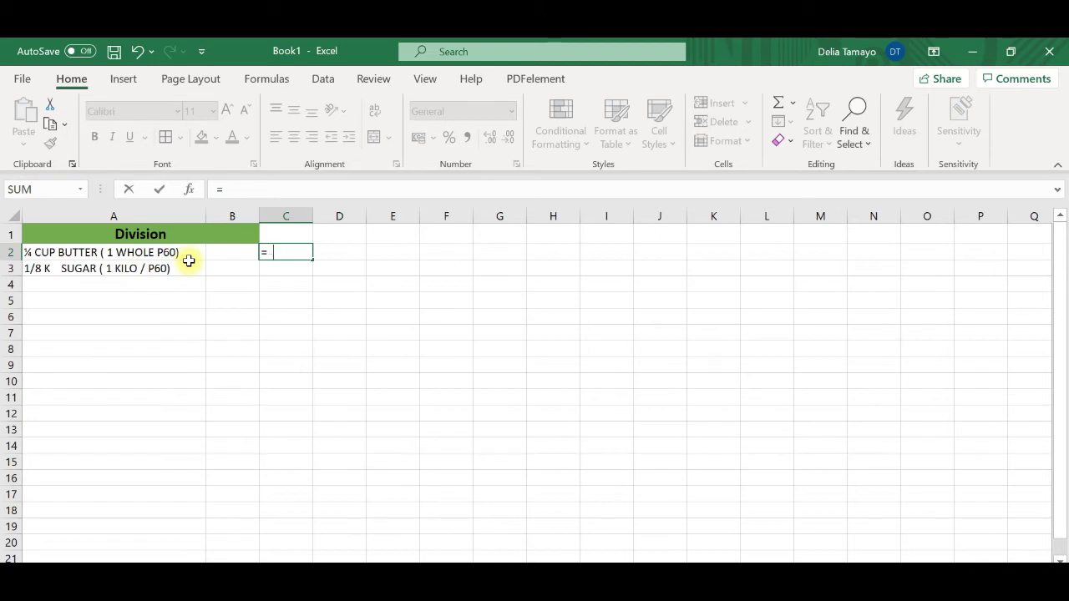
{"action": "type", "text": "0/"}
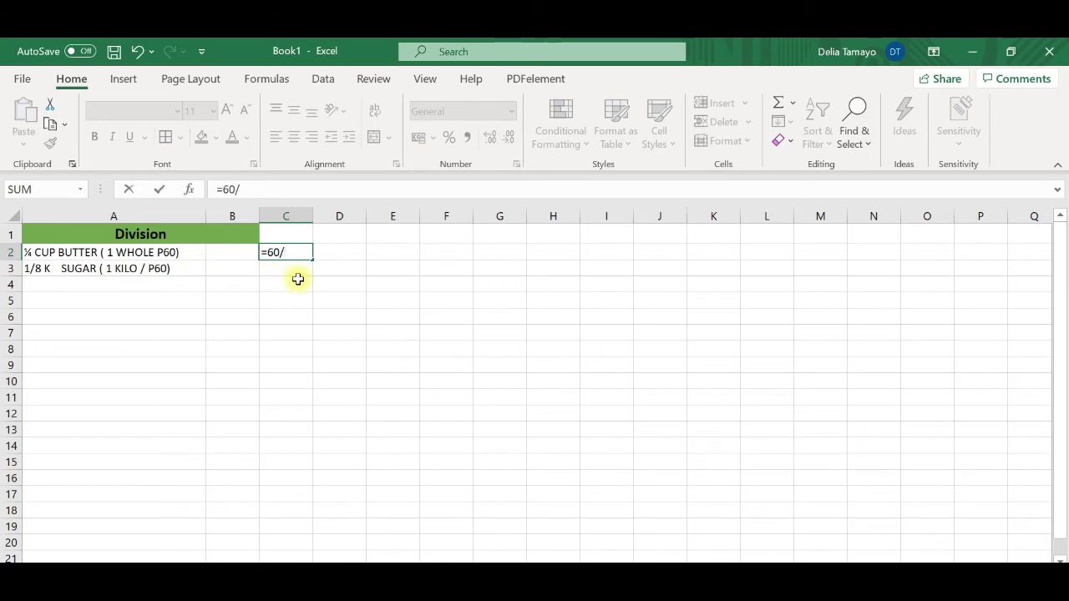
{"action": "type", "text": "4"}
{"action": "key", "text": "Return"}
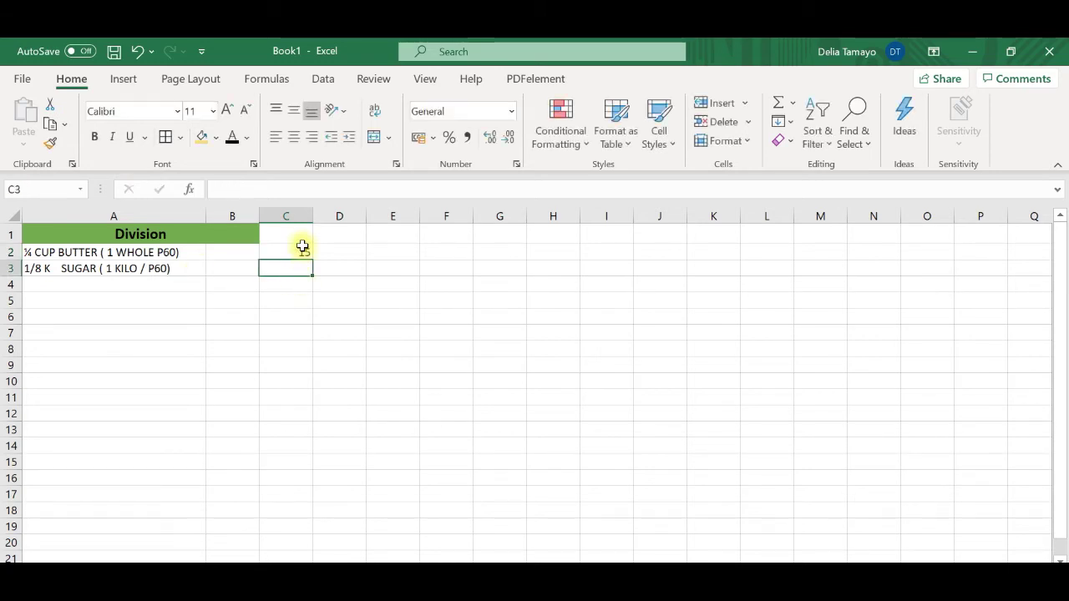
{"action": "left_click", "coordinate": [301, 249]}
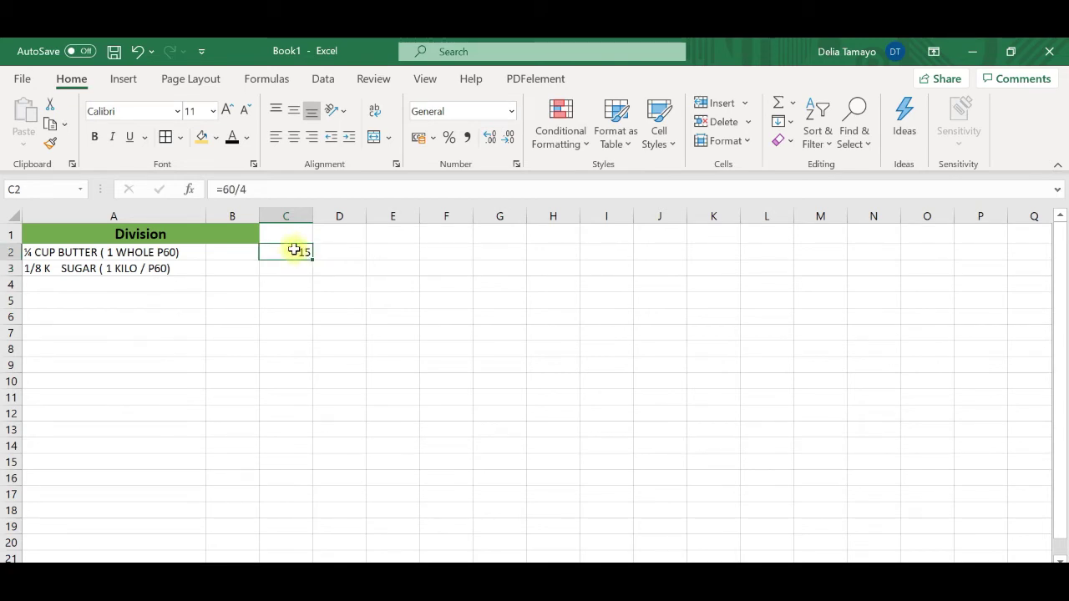
{"action": "left_click", "coordinate": [284, 264]}
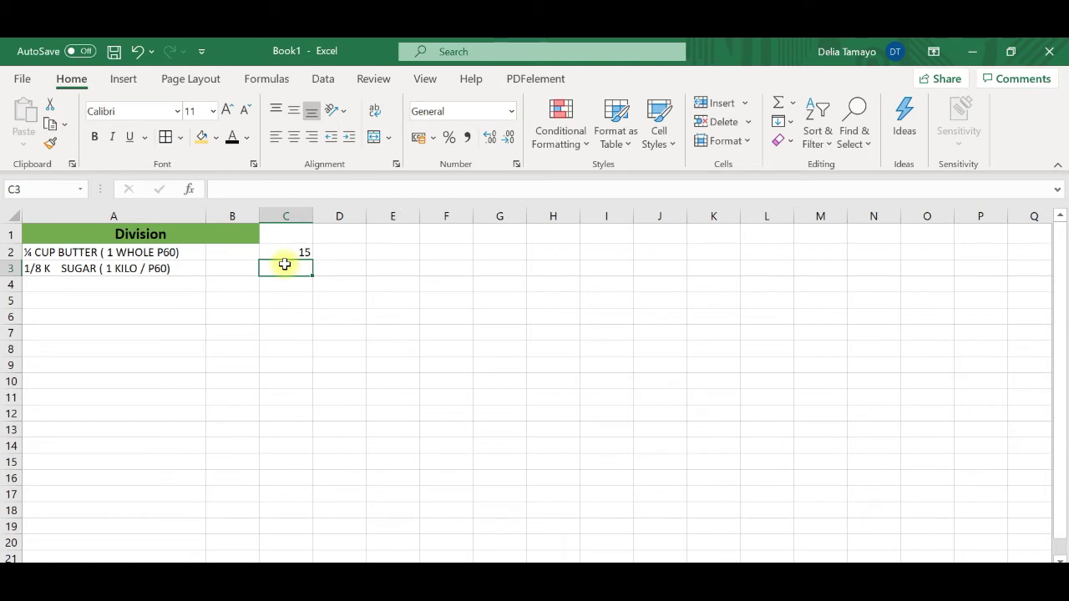
- Enter =60/8 in C3 so the 1/8 kilo sugar cost shows 7.5
{"action": "type", "text": "="}
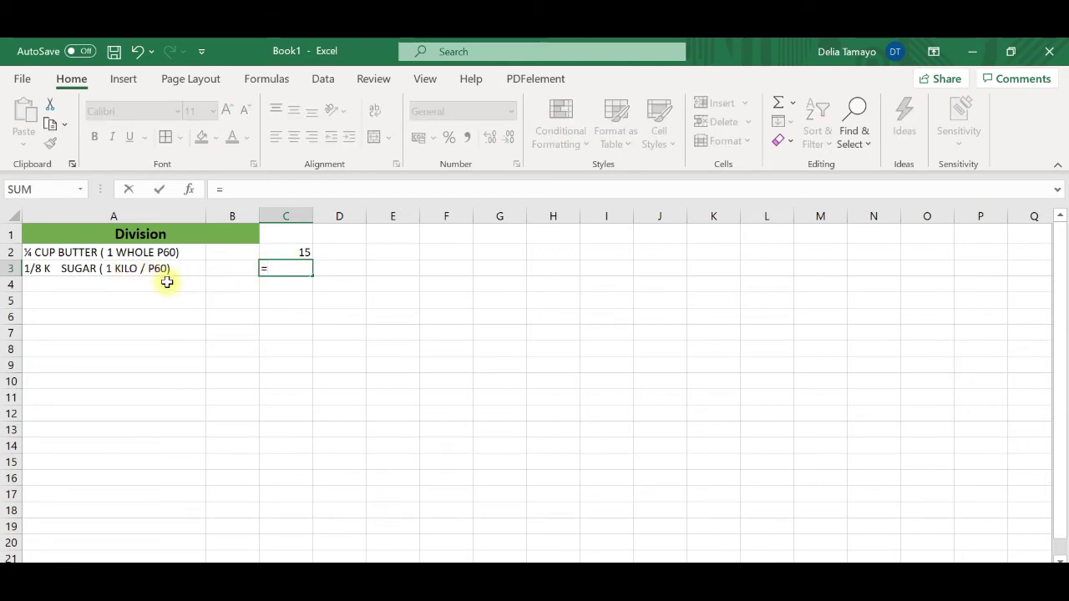
{"action": "type", "text": "60"}
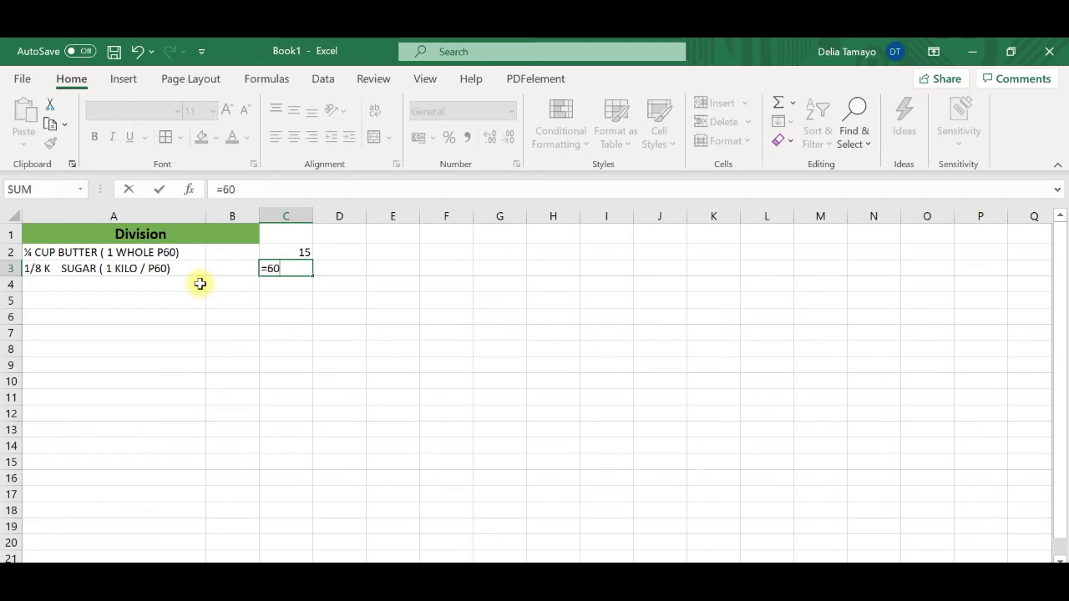
{"action": "type", "text": "/"}
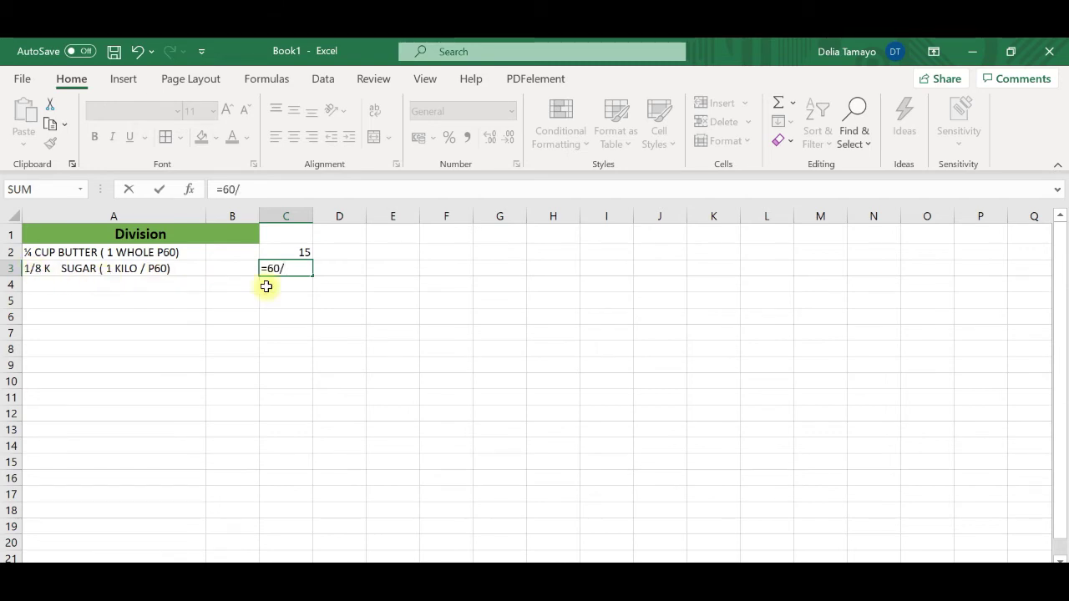
{"action": "type", "text": "8"}
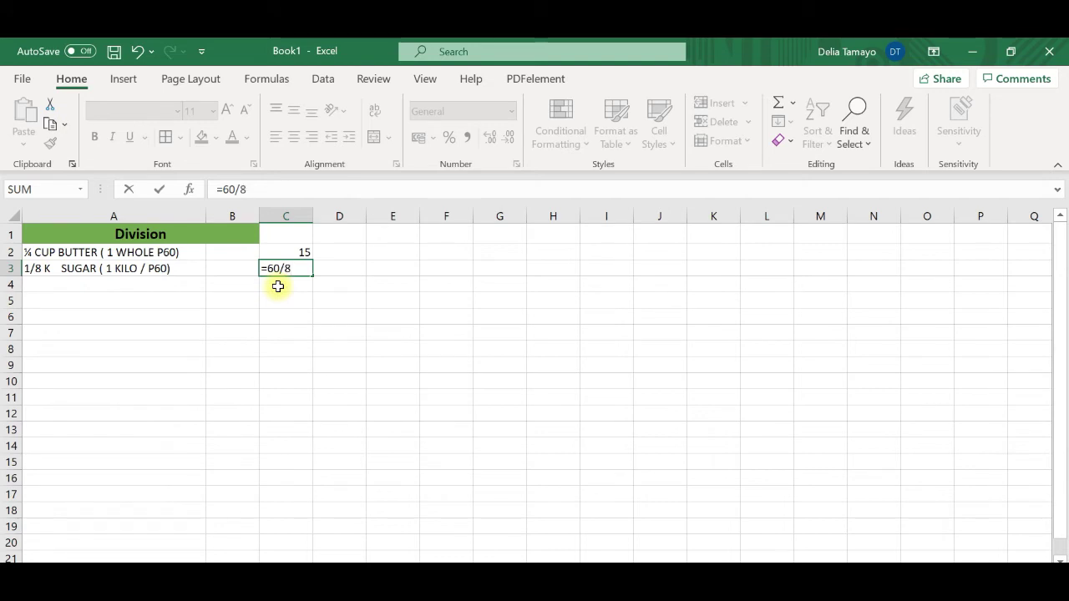
{"action": "key", "text": "Return"}
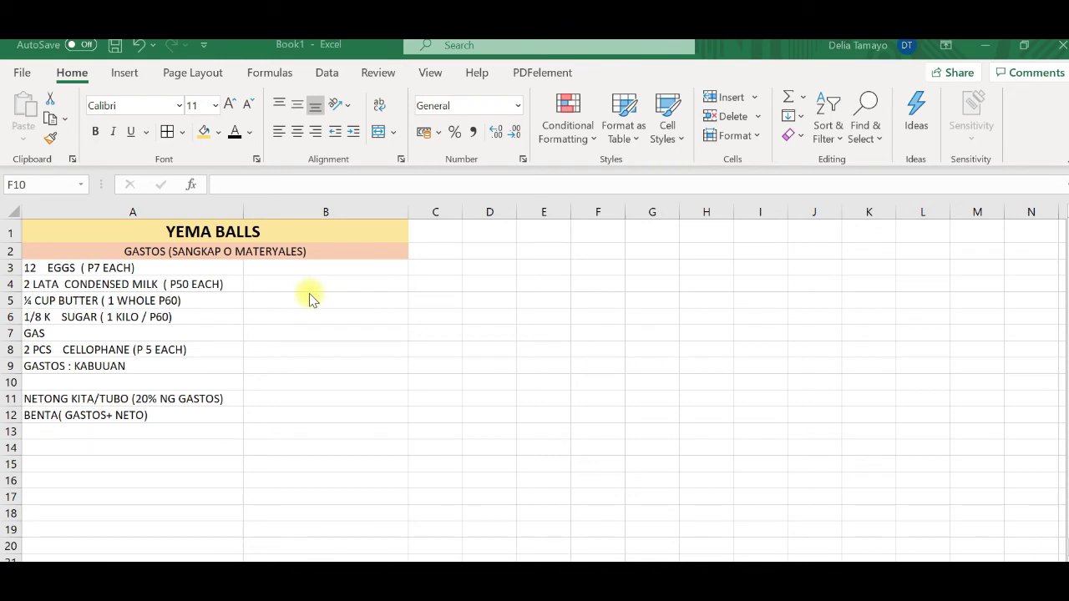
- On the YEMA BALLS sheet, select cell B3 for the eggs cost
{"action": "left_click", "coordinate": [259, 270]}
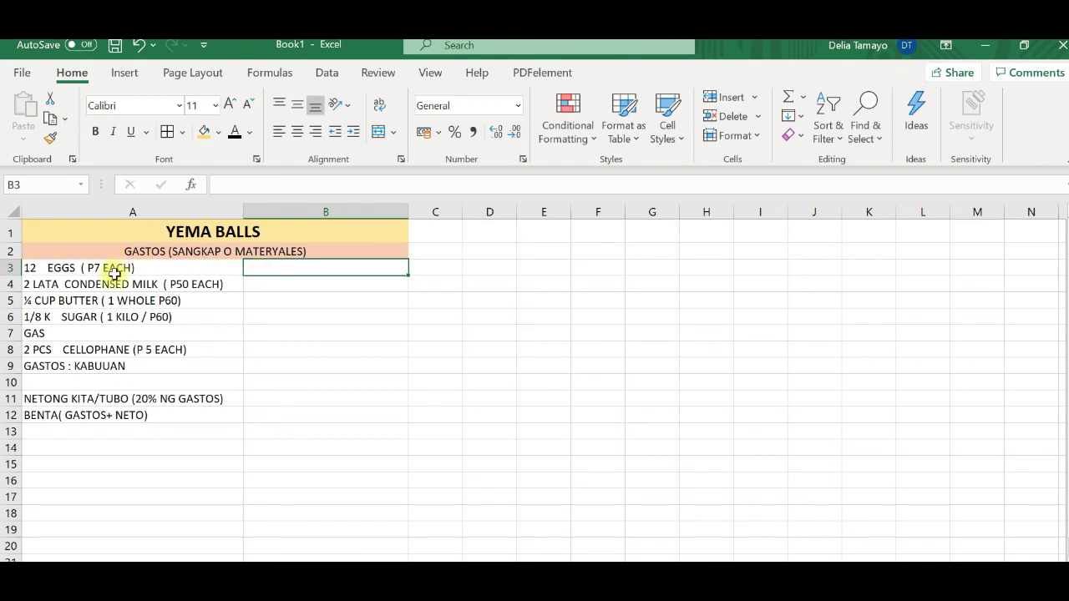
- Enter the eggs (=12*7), condensed milk (=2*50) and butter (=60/4) costs, giving 84, 100, 15
{"action": "type", "text": "="}
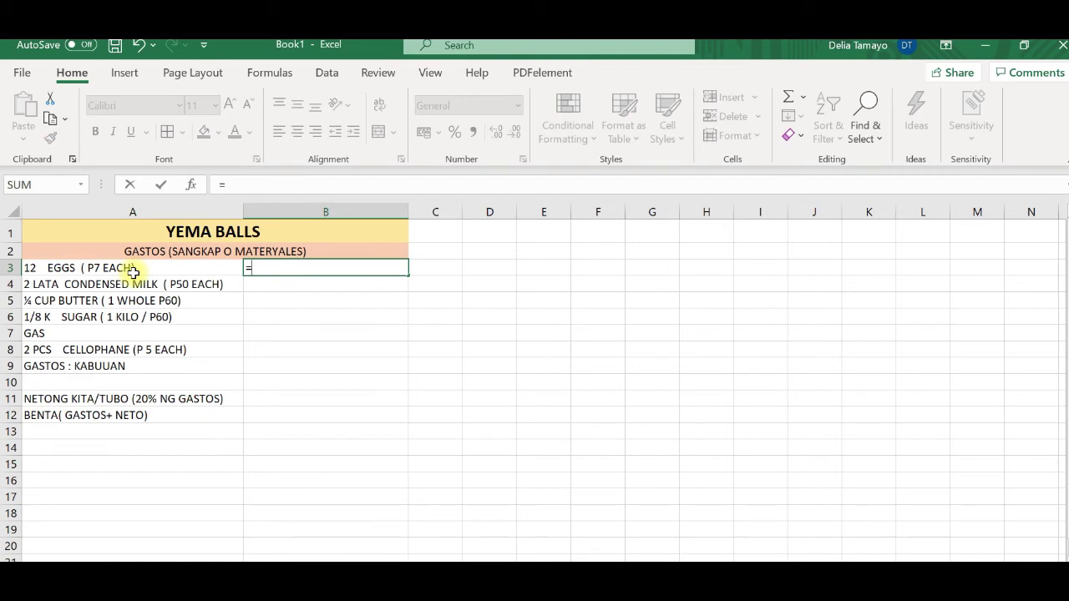
{"action": "type", "text": "12"}
{"action": "type", "text": "*"}
{"action": "type", "text": "7"}
{"action": "key", "text": "Return"}
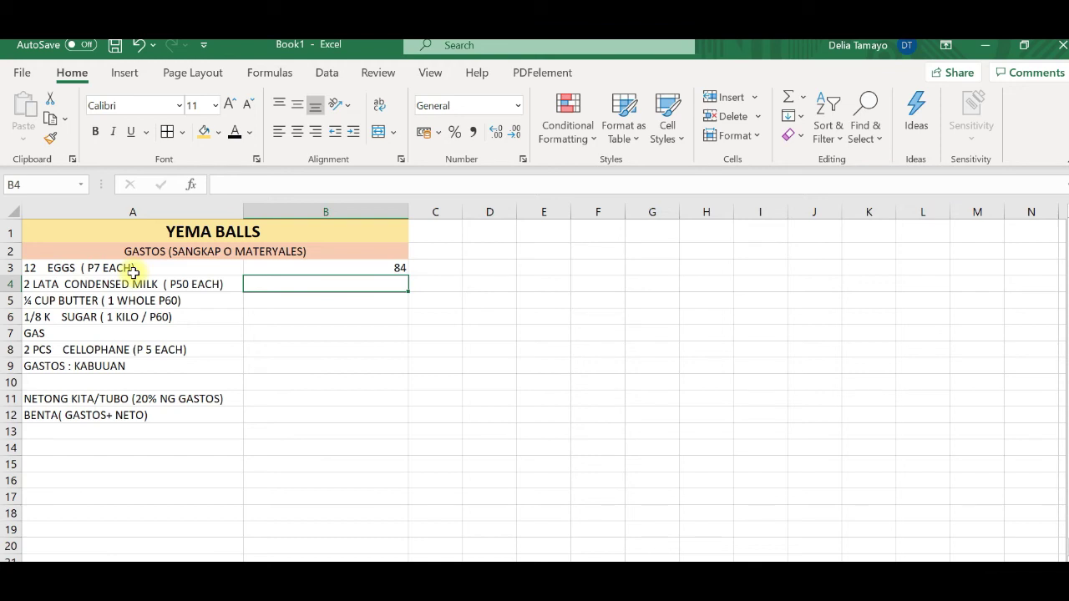
{"action": "type", "text": "="}
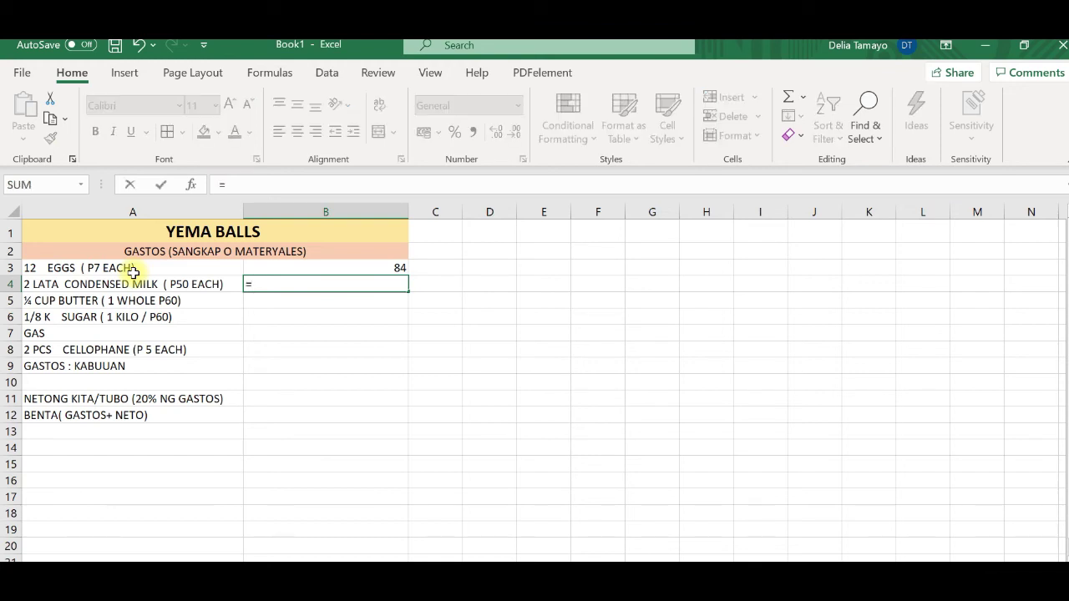
{"action": "type", "text": "2*"}
{"action": "type", "text": "50"}
{"action": "key", "text": "Return"}
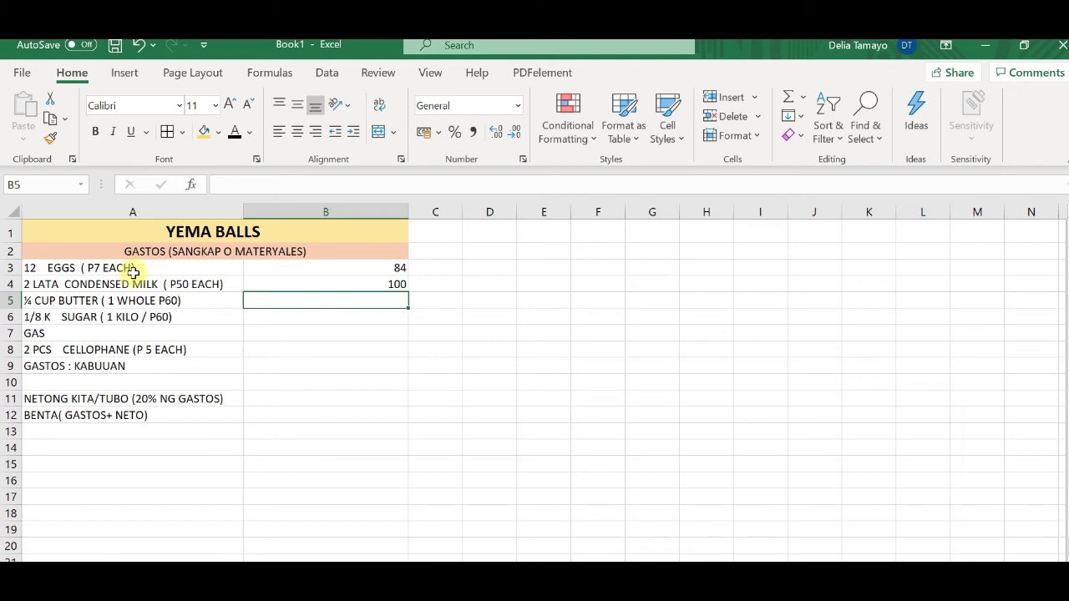
{"action": "type", "text": "=6"}
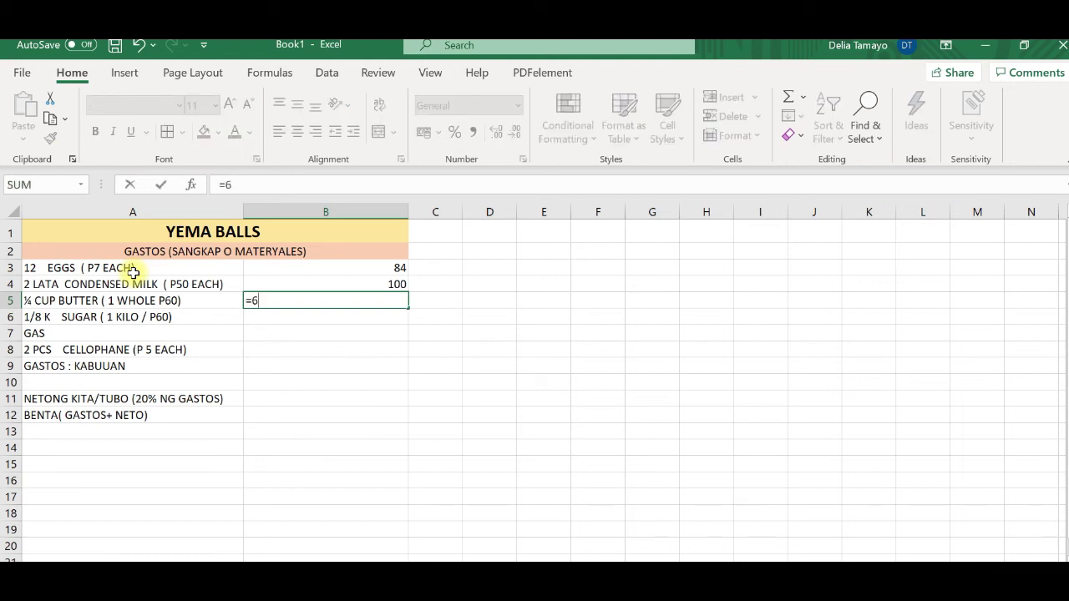
{"action": "type", "text": "0"}
{"action": "type", "text": "/"}
{"action": "type", "text": "4"}
{"action": "key", "text": "Return"}
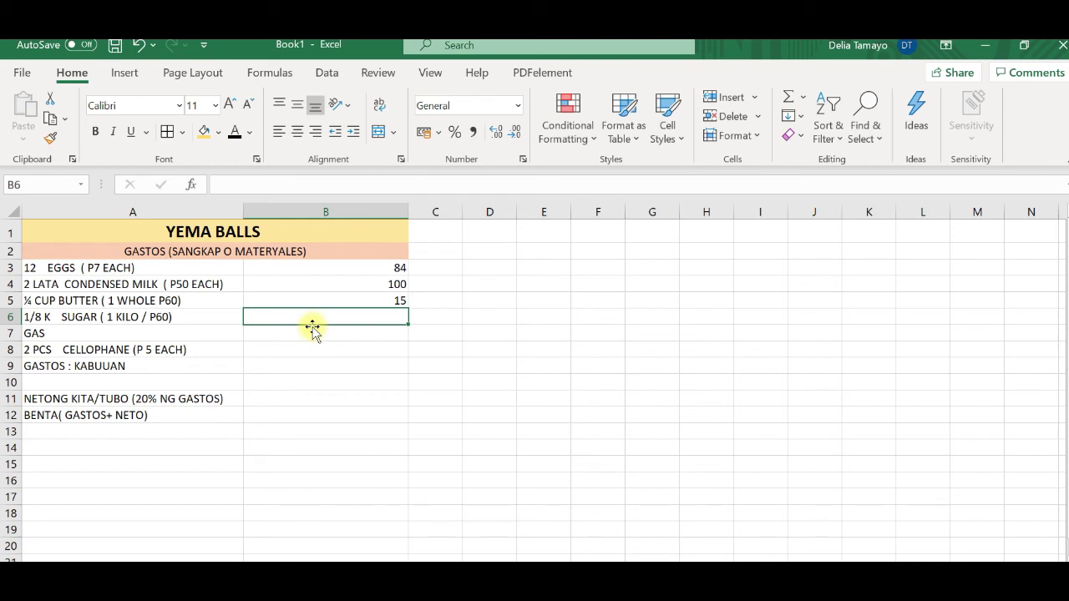
- Enter the sugar cost =60/8 (7.5), gas 10 and cellophane =2*5 (10)
{"action": "type", "text": "="}
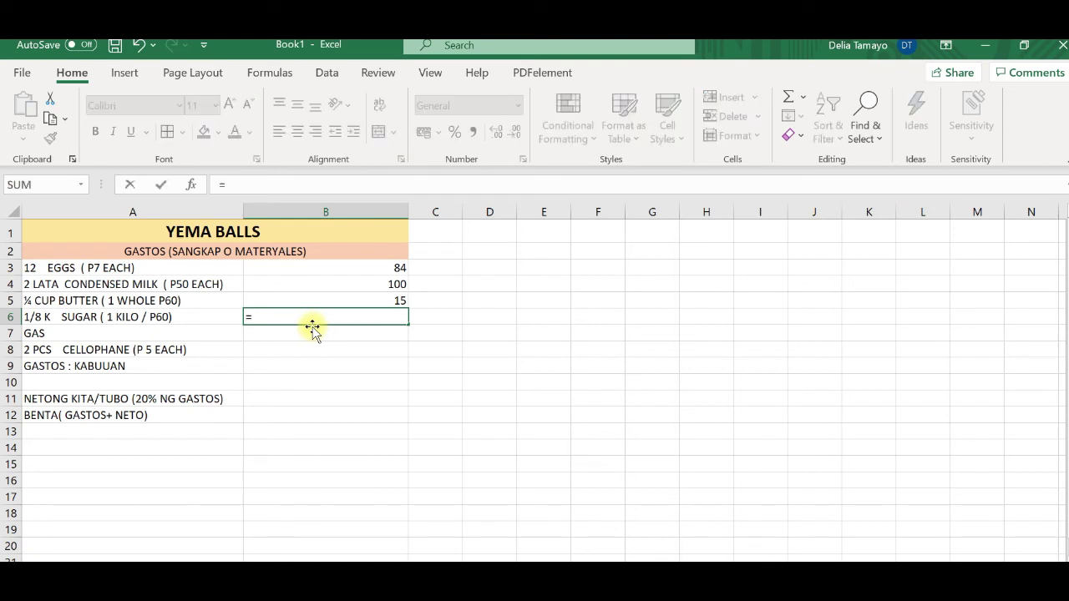
{"action": "type", "text": "60/"}
{"action": "type", "text": "8"}
{"action": "key", "text": "Return"}
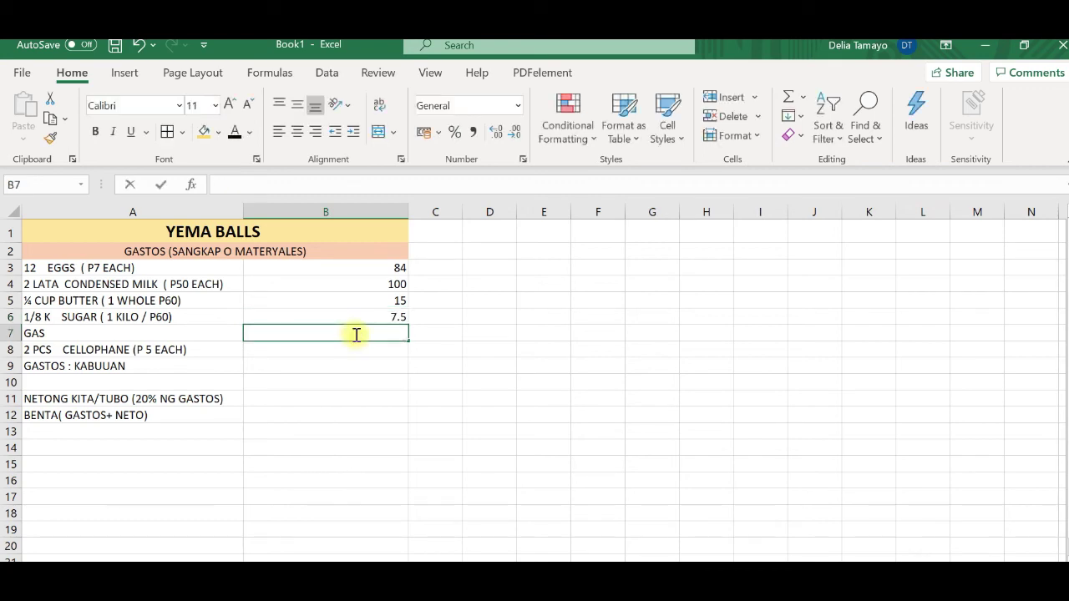
{"action": "type", "text": "10"}
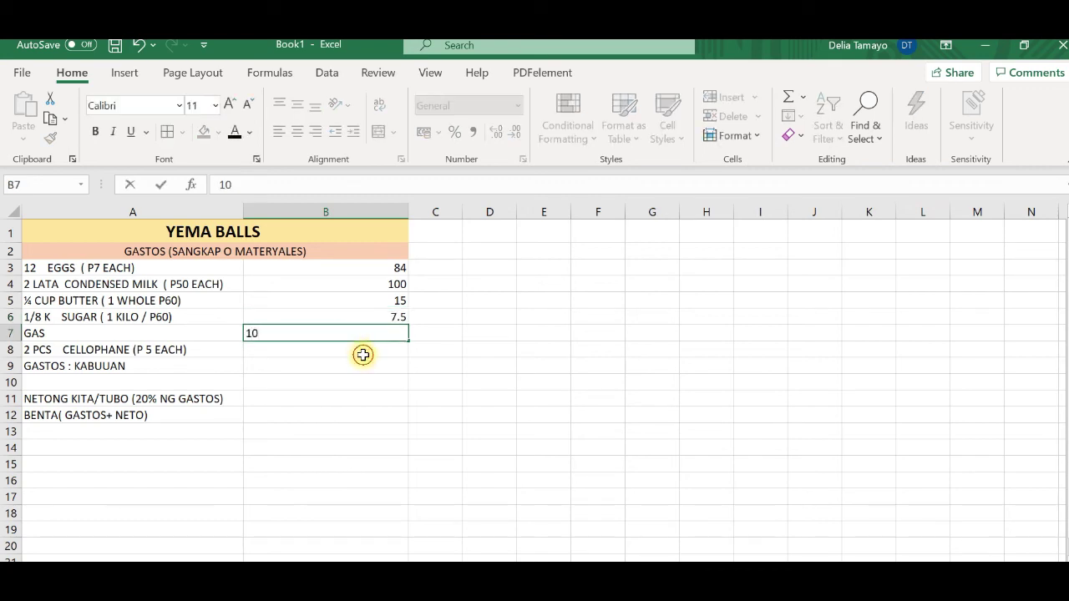
{"action": "left_click", "coordinate": [362, 354]}
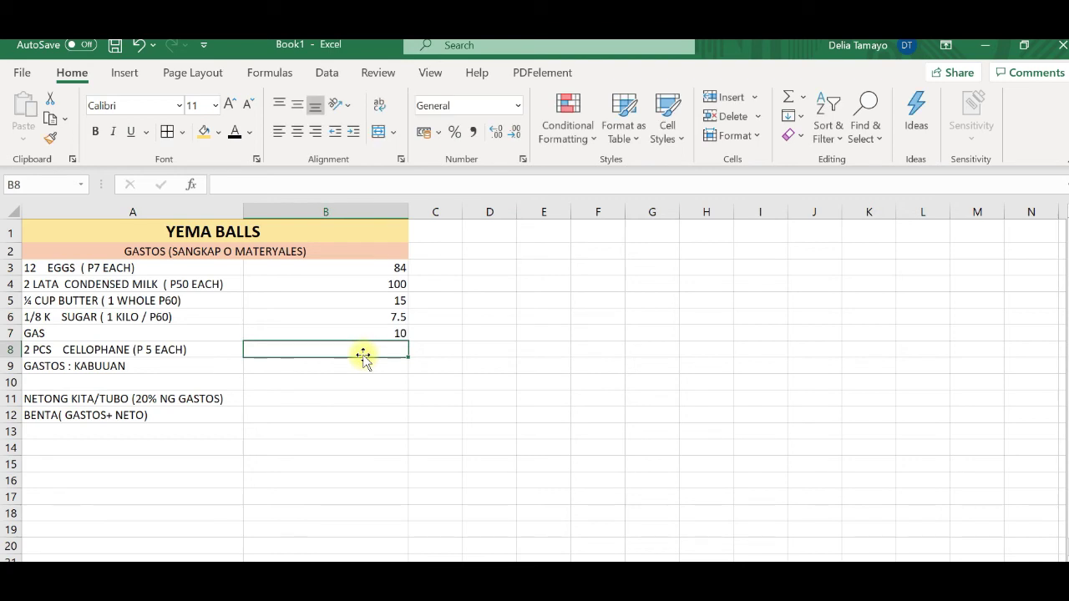
{"action": "type", "text": "="}
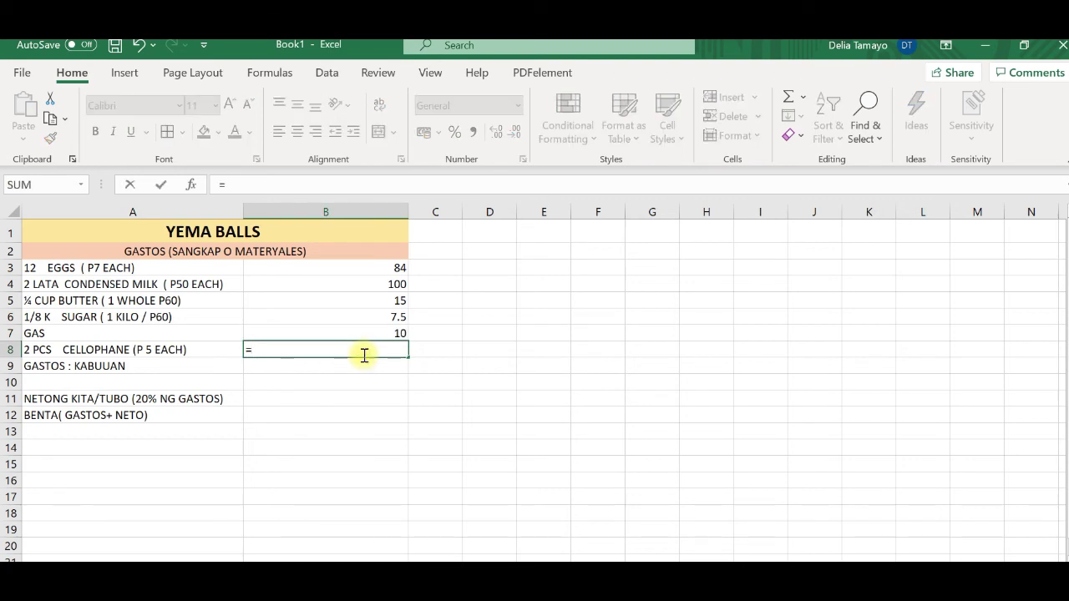
{"action": "type", "text": "2*"}
{"action": "type", "text": "5"}
{"action": "key", "text": "Return"}
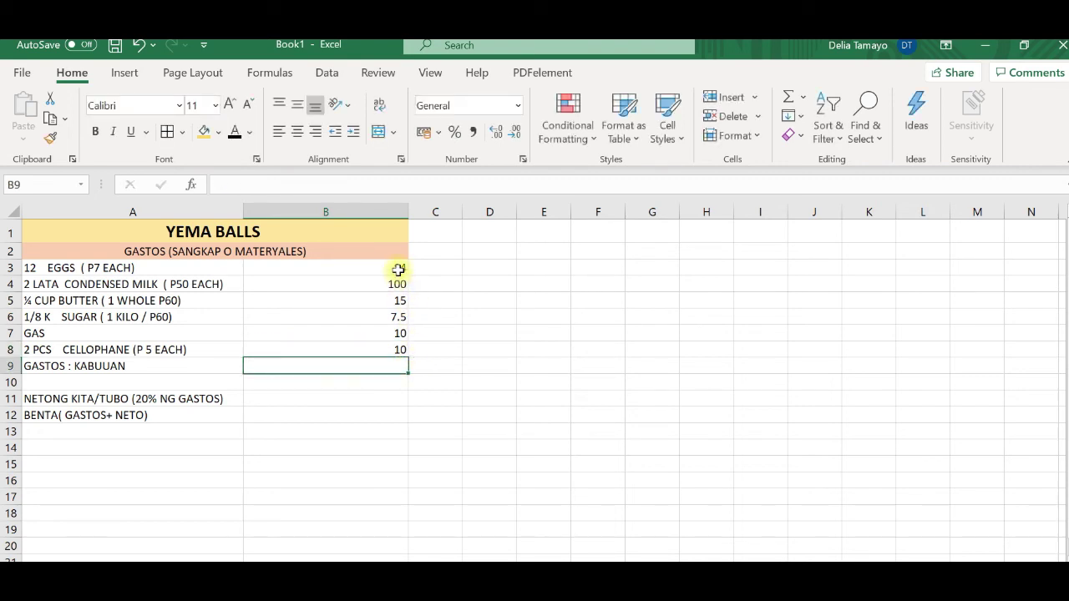
- AutoSum the ingredient costs B3:B8 into the Kabuuan row, giving 226.5
{"action": "left_click_drag", "start_coordinate": [397, 267], "coordinate": [398, 330]}
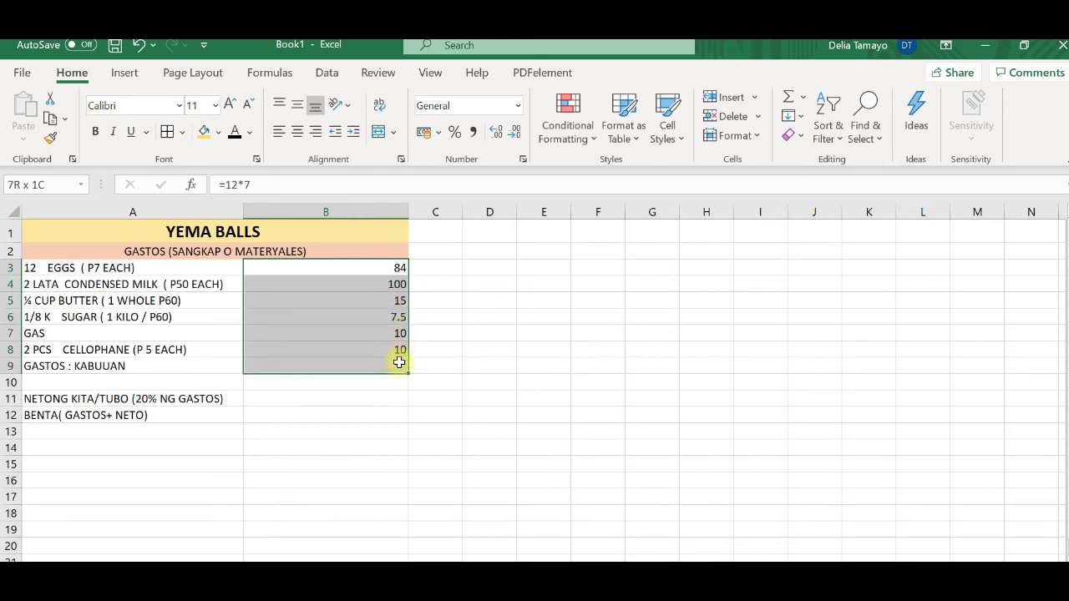
{"action": "left_click_drag", "start_coordinate": [398, 331], "coordinate": [400, 364]}
{"action": "left_click", "coordinate": [787, 102]}
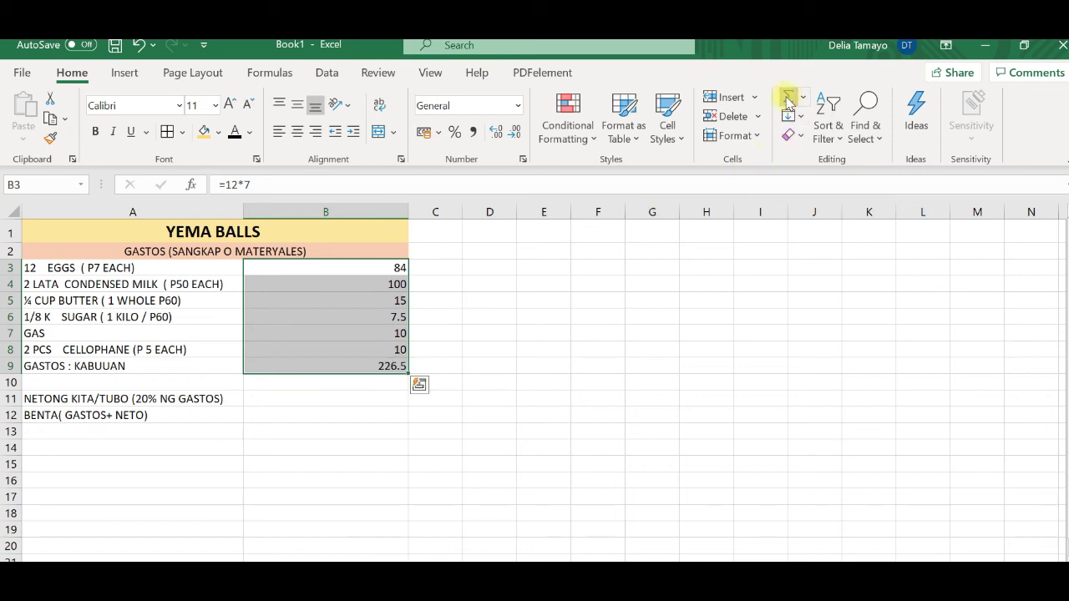
- Give the 226.5 total cell a yellow fill
{"action": "left_click", "coordinate": [356, 368]}
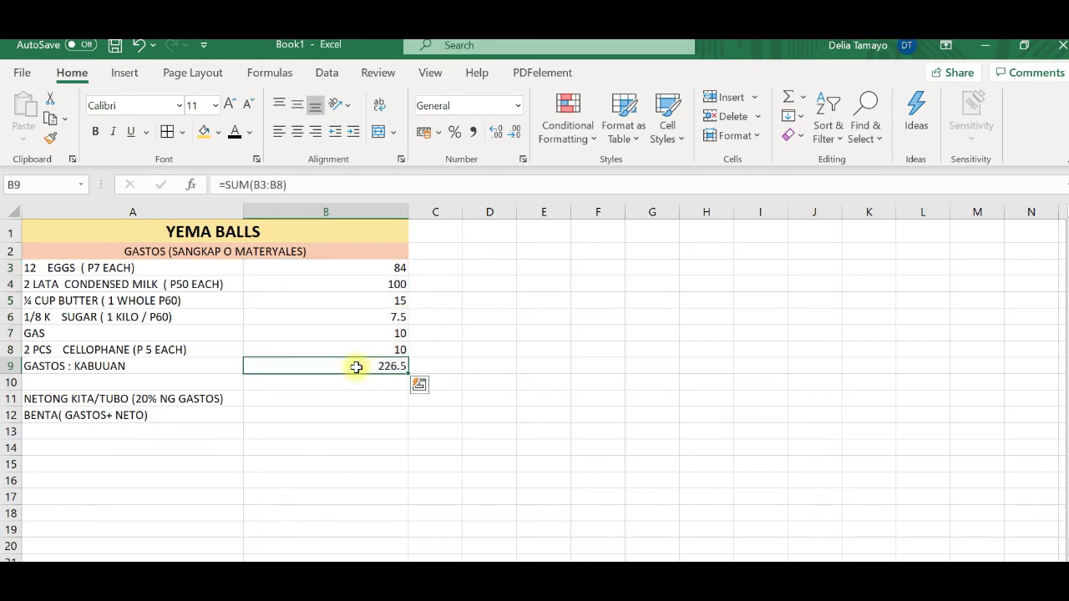
{"action": "left_click", "coordinate": [205, 132]}
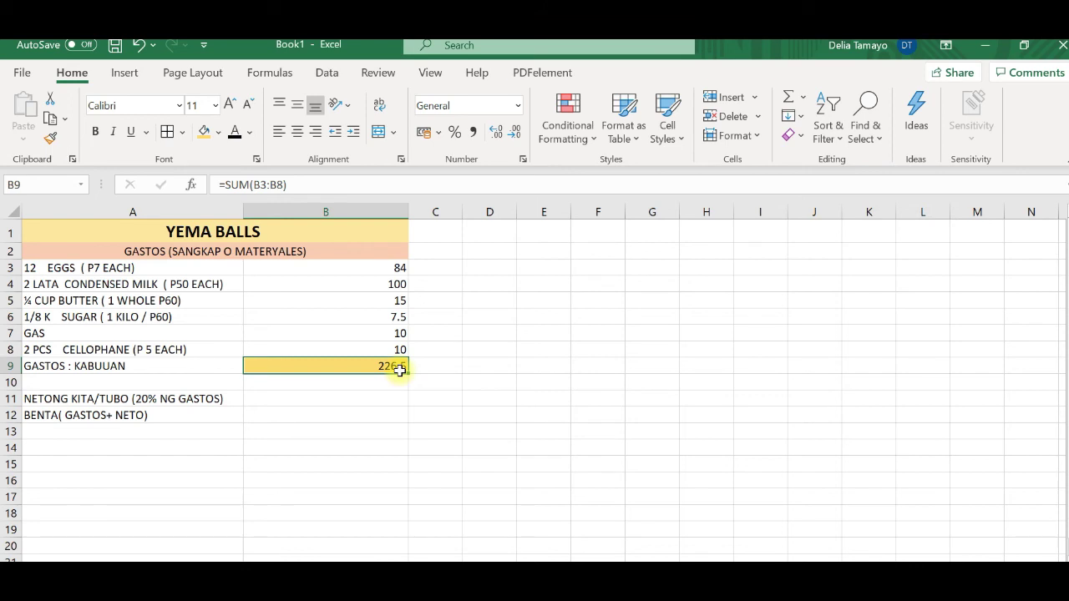
{"action": "left_click", "coordinate": [294, 400]}
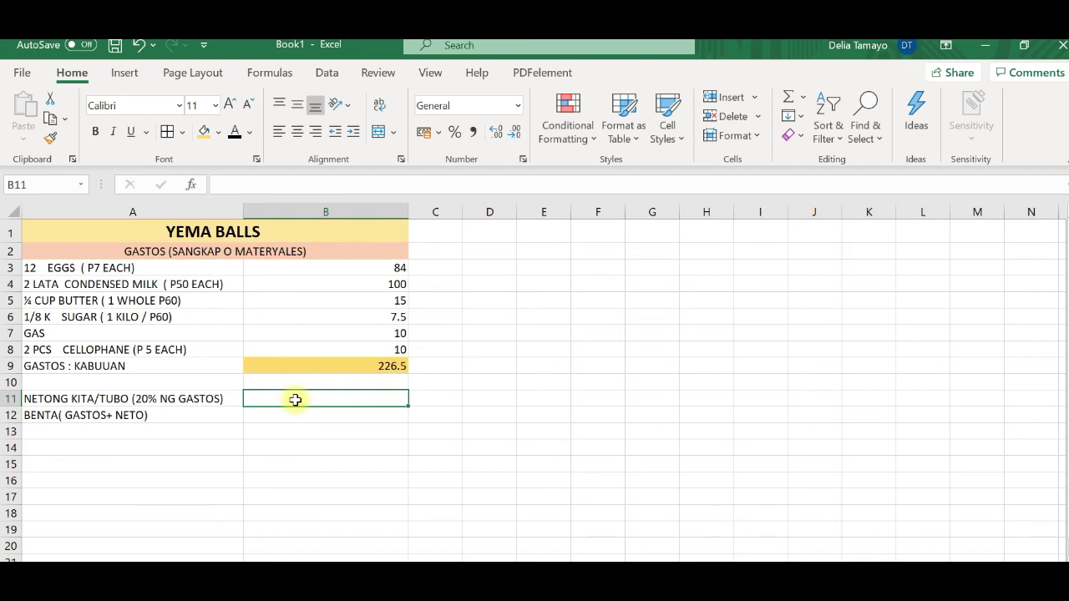
- Enter the Netong Kita profit formula =B9*.2 in B11, giving 45.3
{"action": "type", "text": "="}
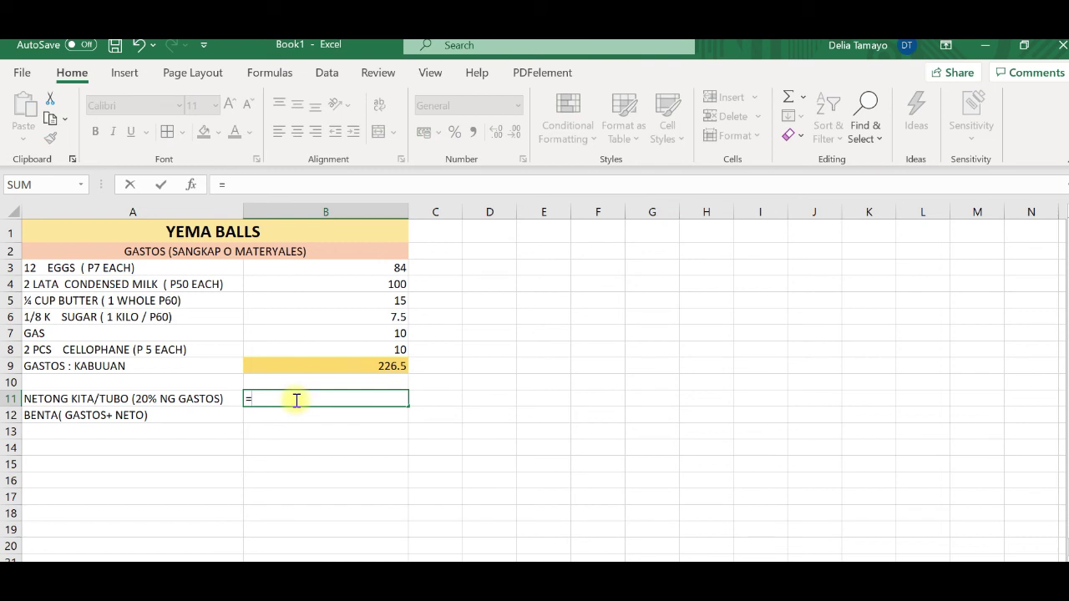
{"action": "left_click", "coordinate": [390, 365]}
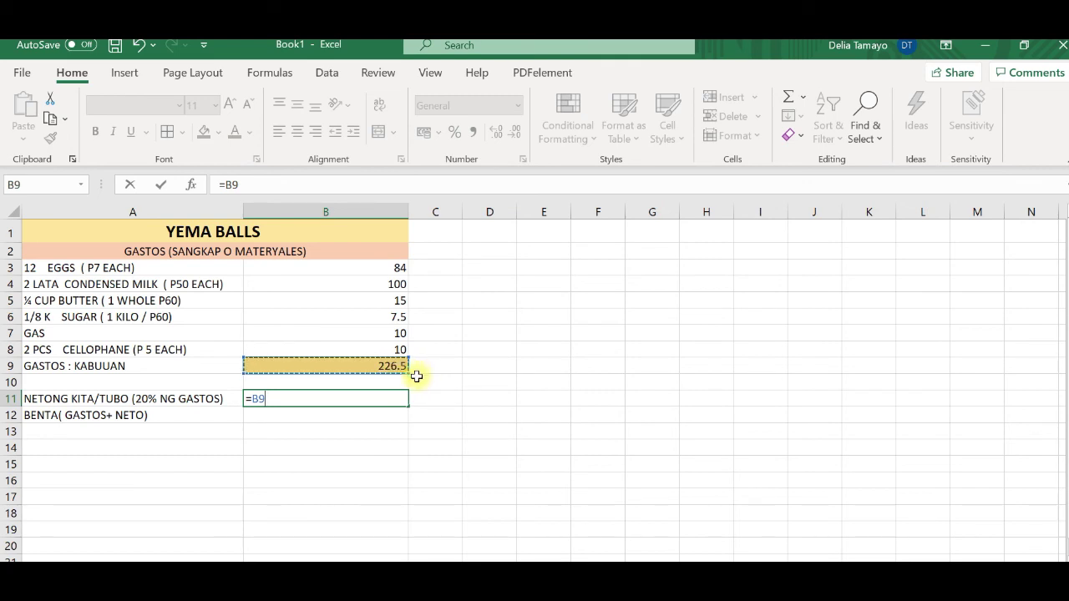
{"action": "type", "text": "*"}
{"action": "type", "text": ".20"}
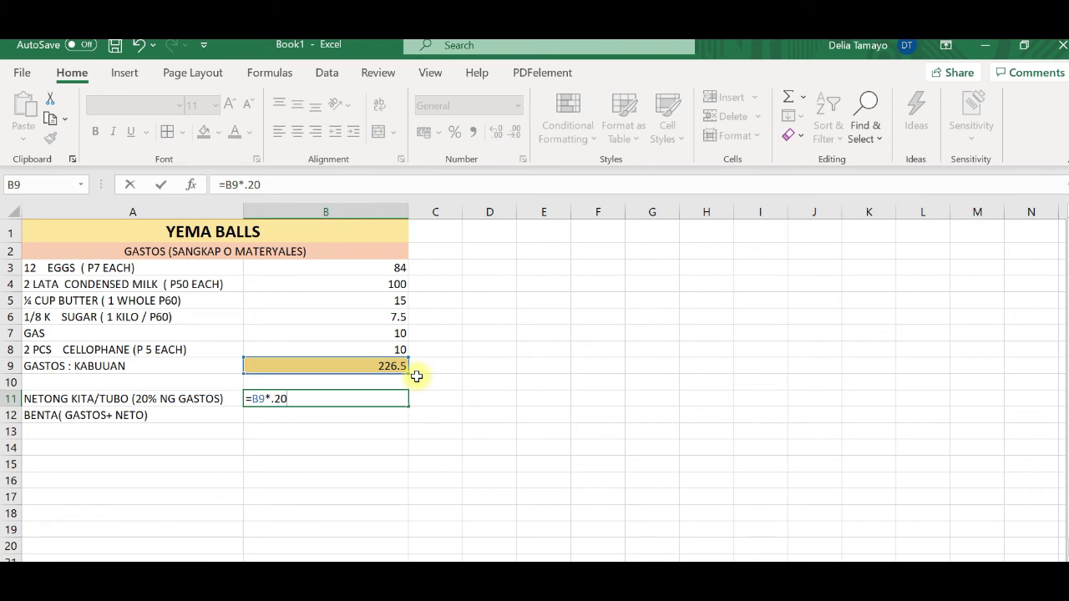
{"action": "key", "text": "BackSpace"}
{"action": "key", "text": "Return"}
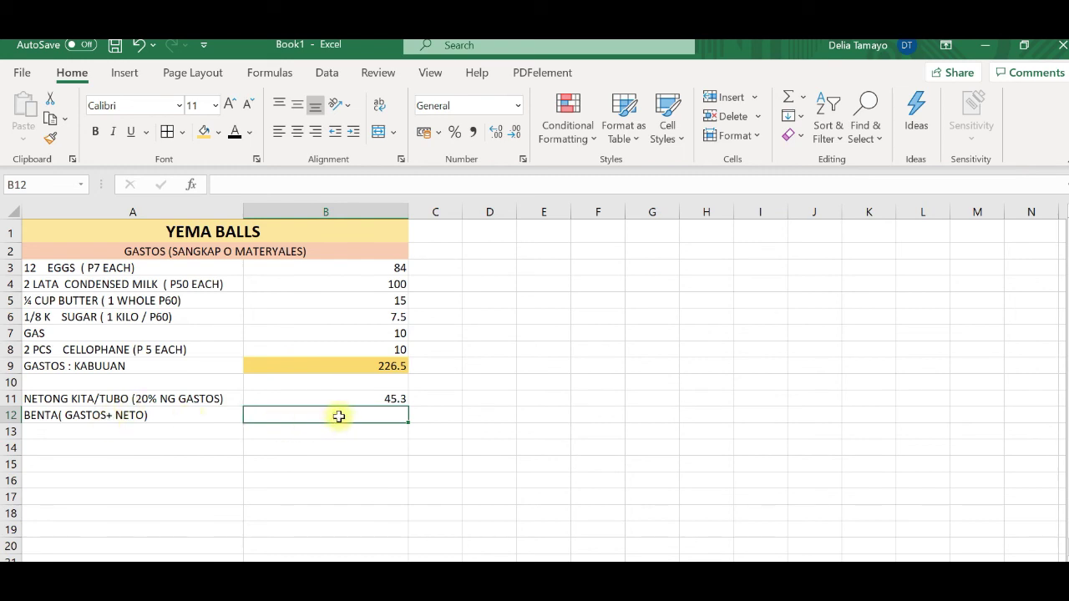
{"action": "left_click", "coordinate": [398, 365]}
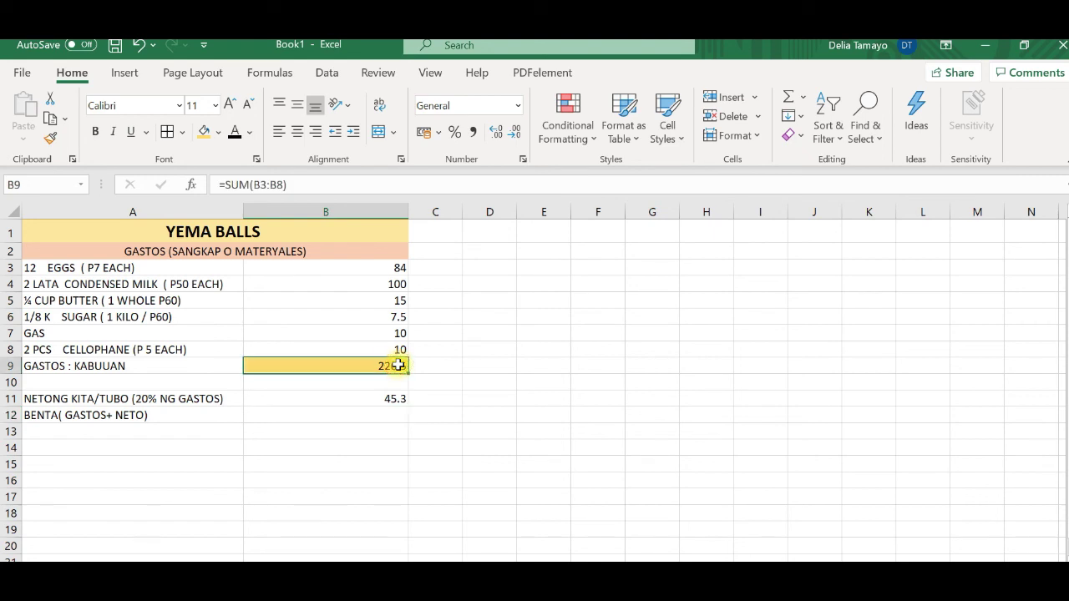
- Enter the Benta selling price formula =B9+B11 in B12, giving 271.8
{"action": "left_click", "coordinate": [342, 419]}
{"action": "type", "text": "="}
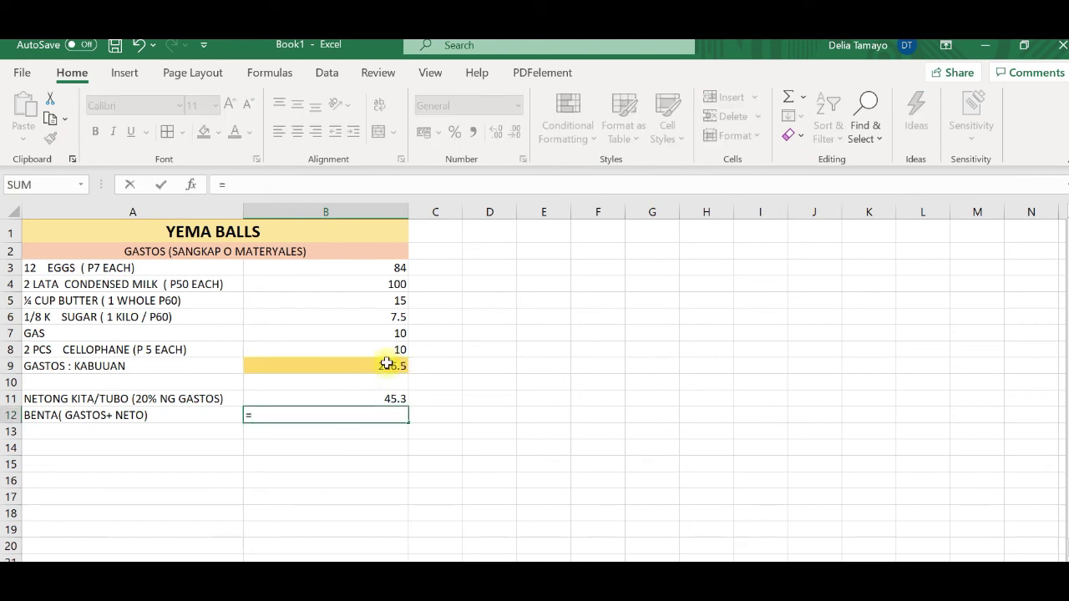
{"action": "left_click", "coordinate": [390, 365]}
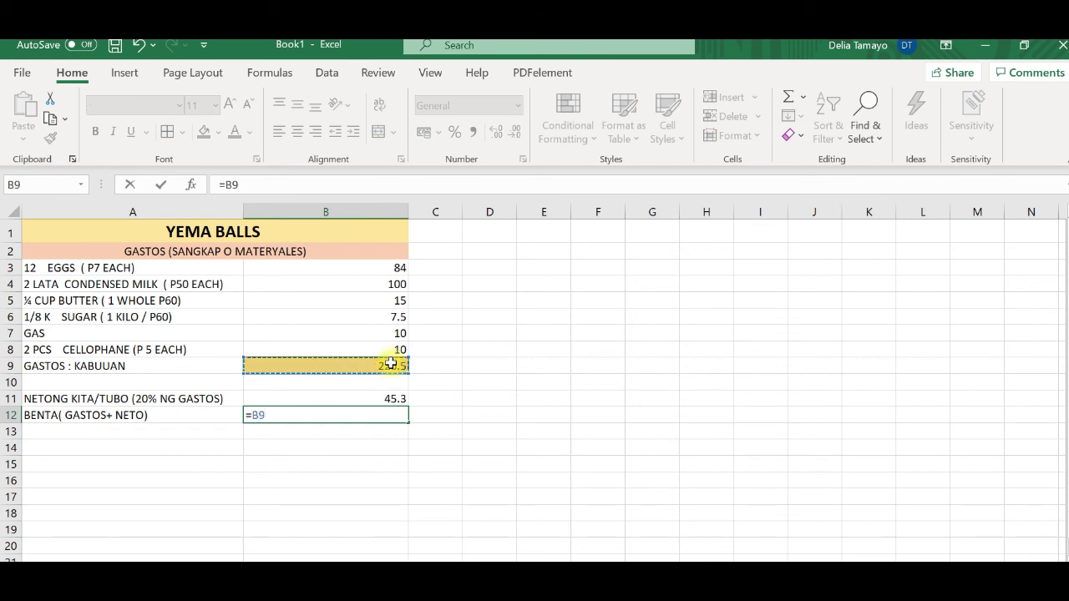
{"action": "type", "text": "+"}
{"action": "left_click", "coordinate": [372, 394]}
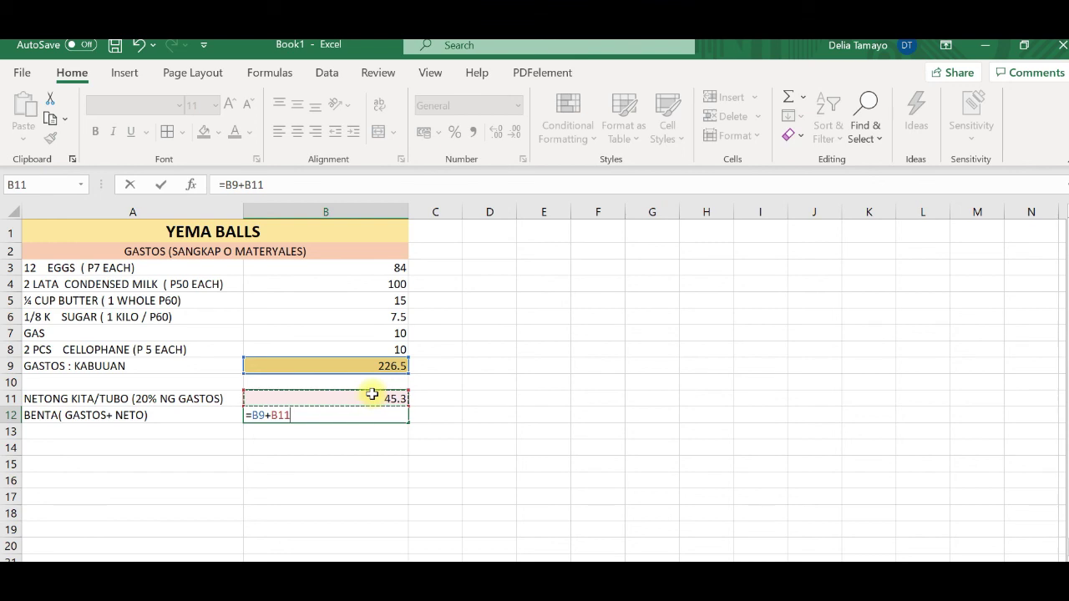
{"action": "key", "text": "Return"}
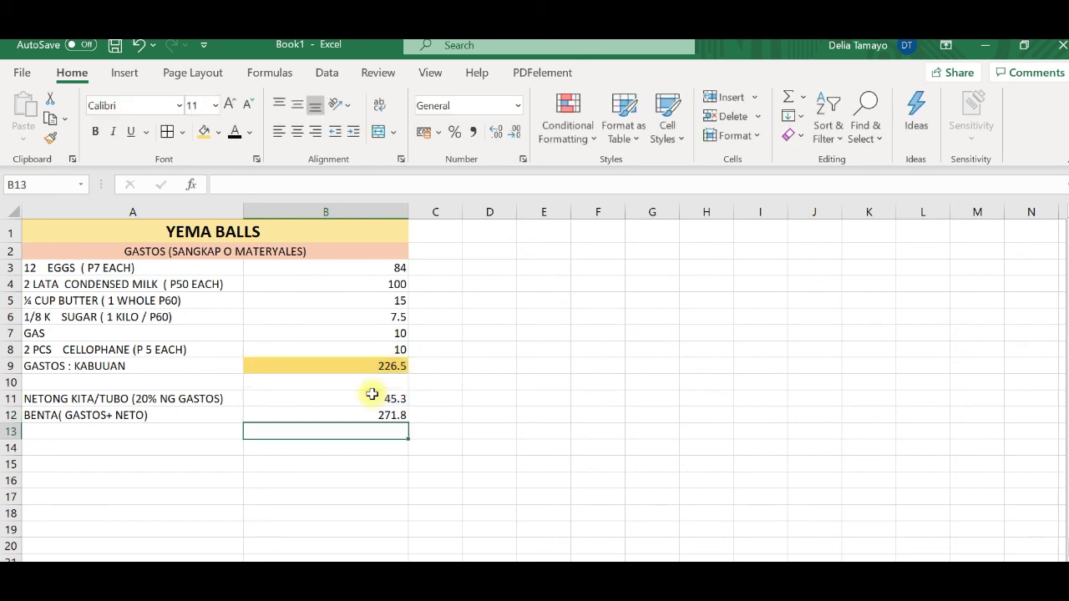
{"action": "left_click", "coordinate": [400, 415]}
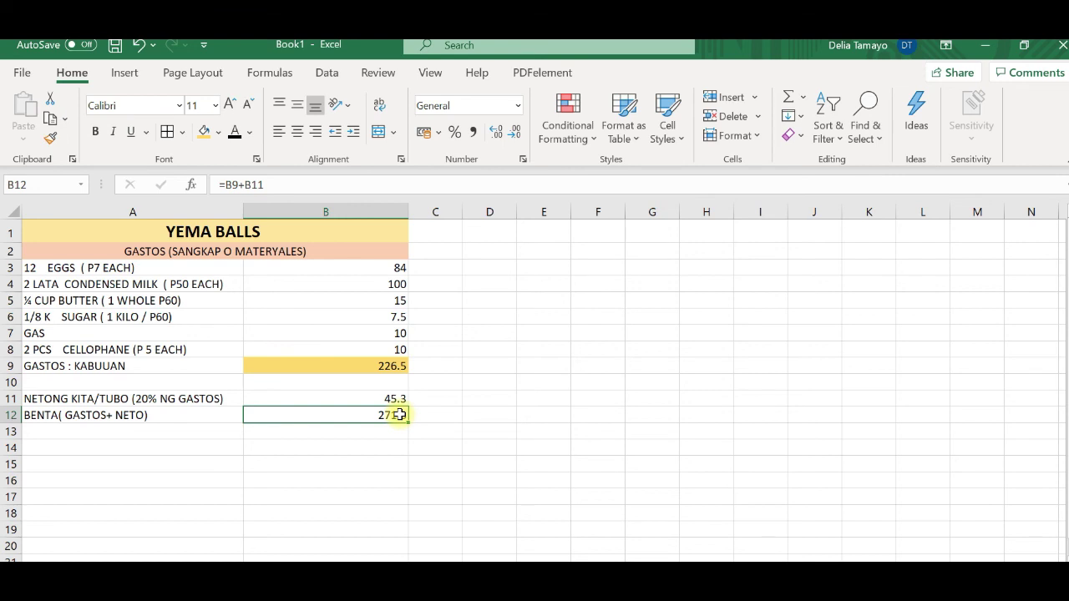
- Fill the Benta cell B12 (271.8) green and the Netong Kita cell B11 (45.3) orange
{"action": "left_click", "coordinate": [218, 132]}
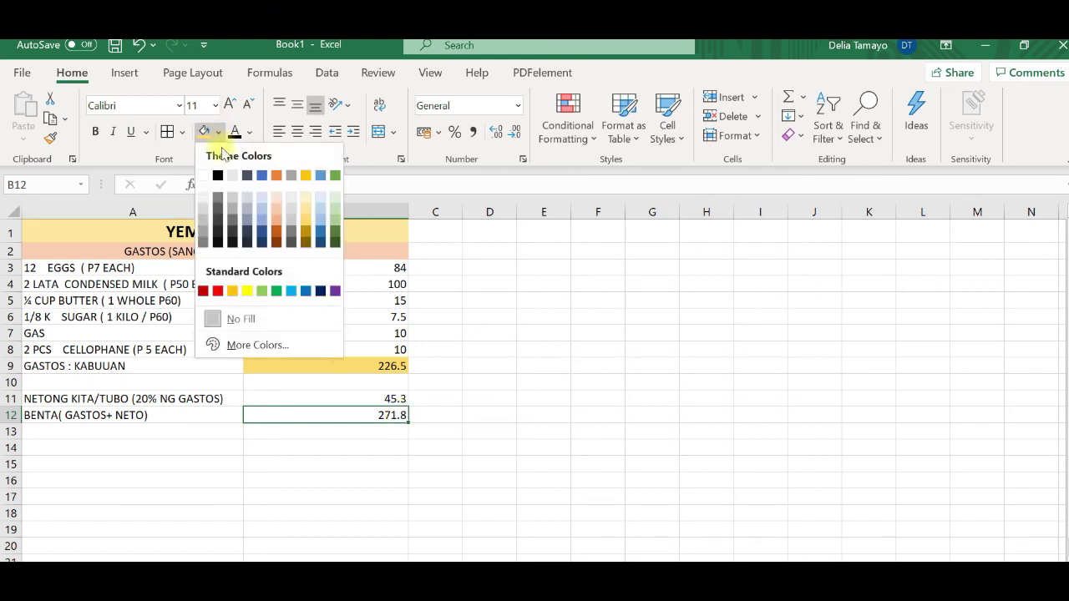
{"action": "left_click", "coordinate": [335, 214]}
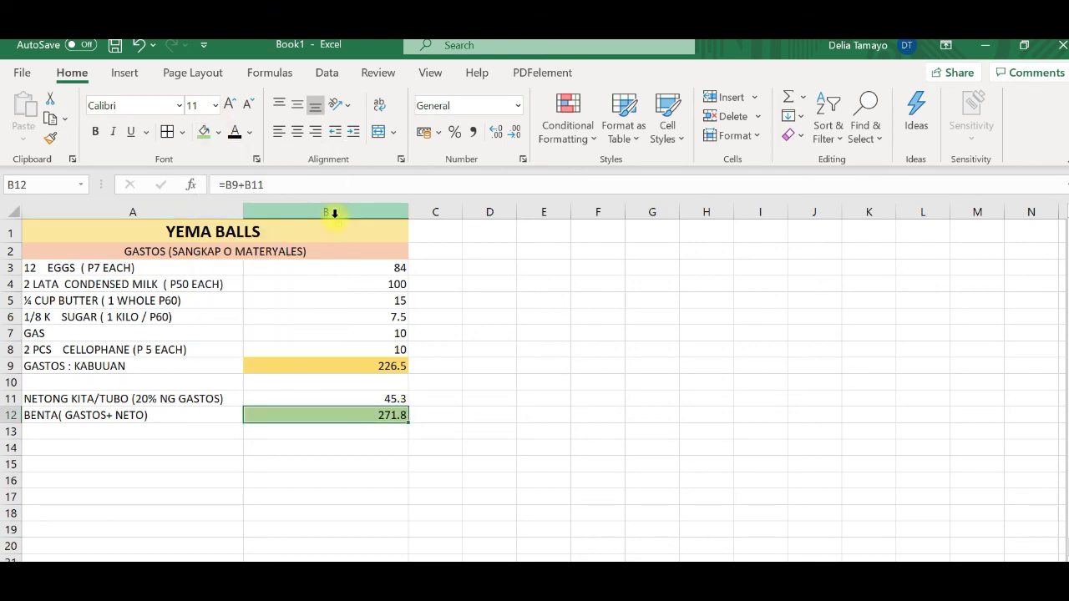
{"action": "left_click", "coordinate": [383, 398]}
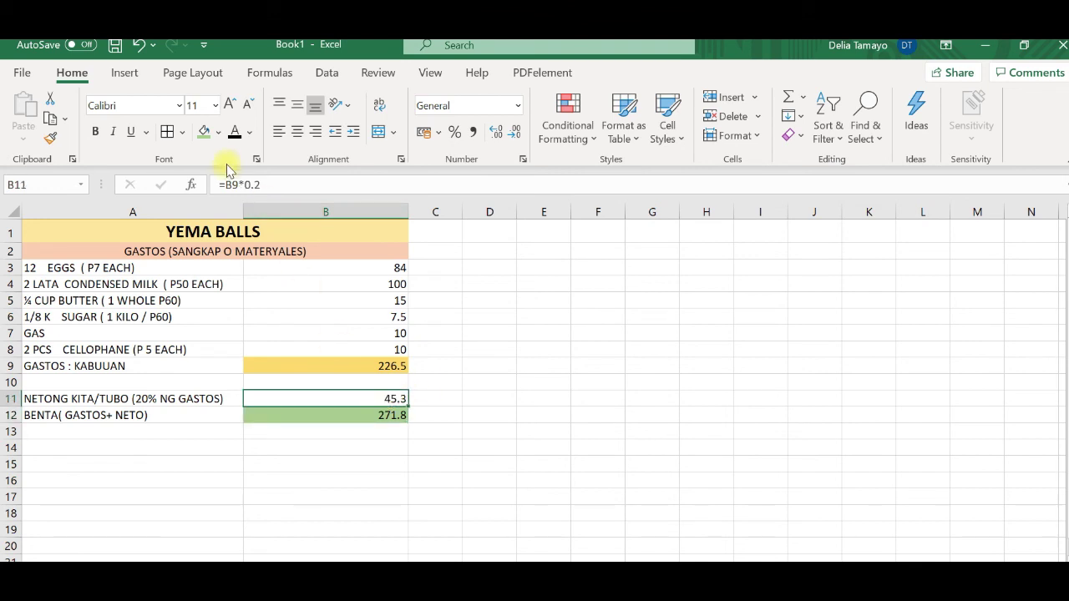
{"action": "left_click", "coordinate": [220, 133]}
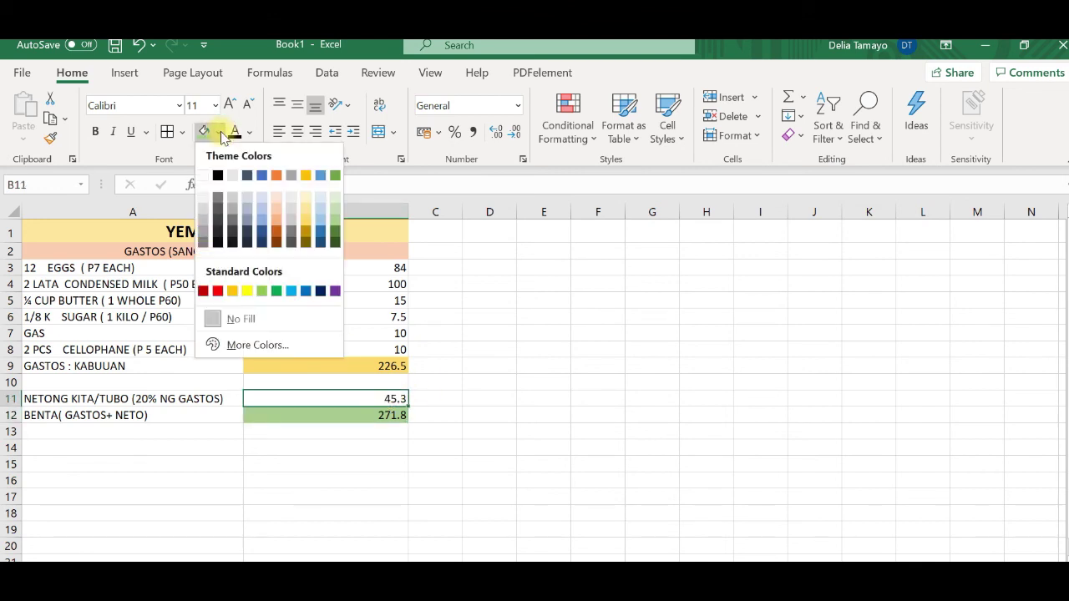
{"action": "left_click", "coordinate": [276, 176]}
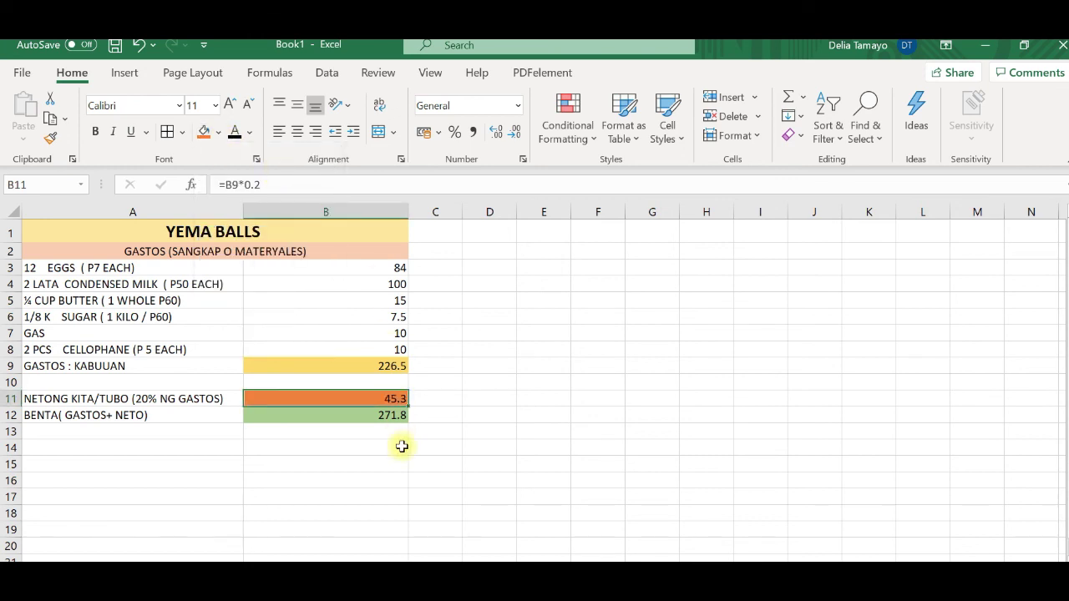
{"action": "left_click", "coordinate": [329, 454]}
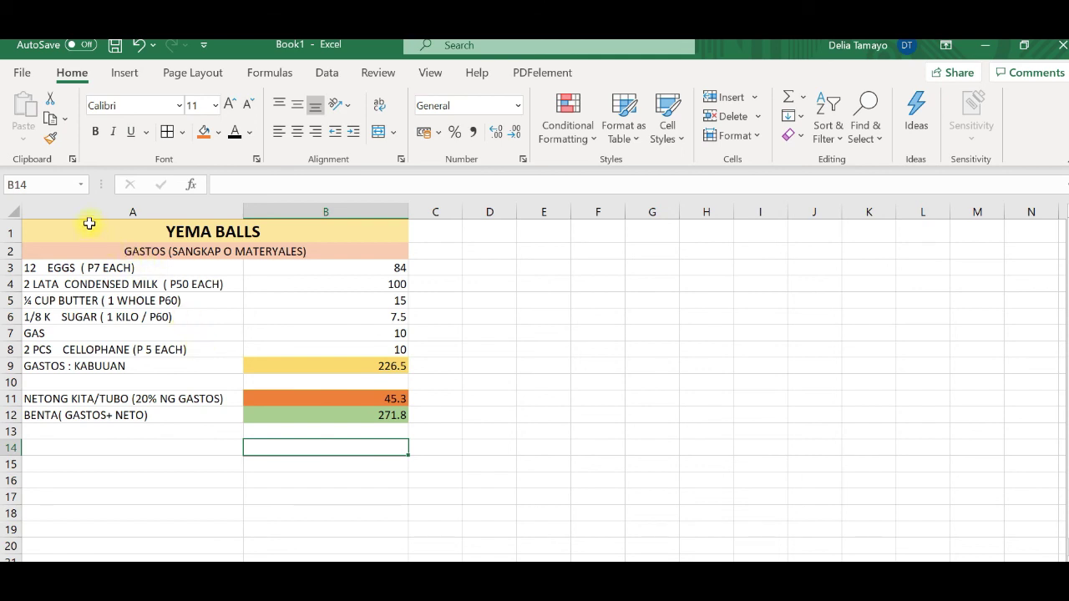
- Centre-align A3:B12 and apply All Borders to every cell in that range
{"action": "left_click_drag", "start_coordinate": [44, 264], "coordinate": [367, 412]}
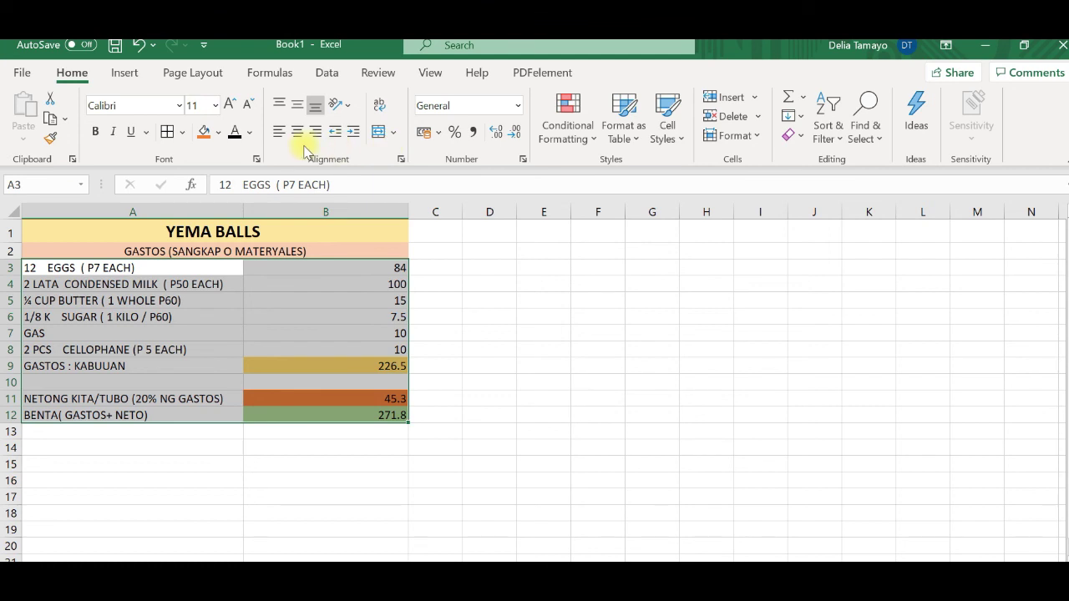
{"action": "left_click", "coordinate": [299, 134]}
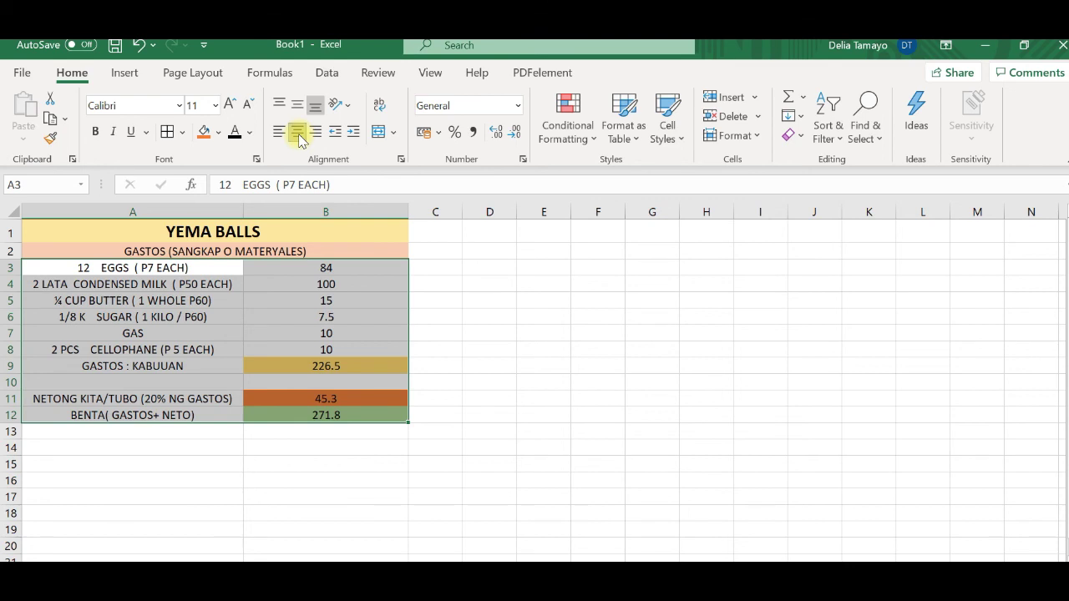
{"action": "left_click", "coordinate": [169, 134]}
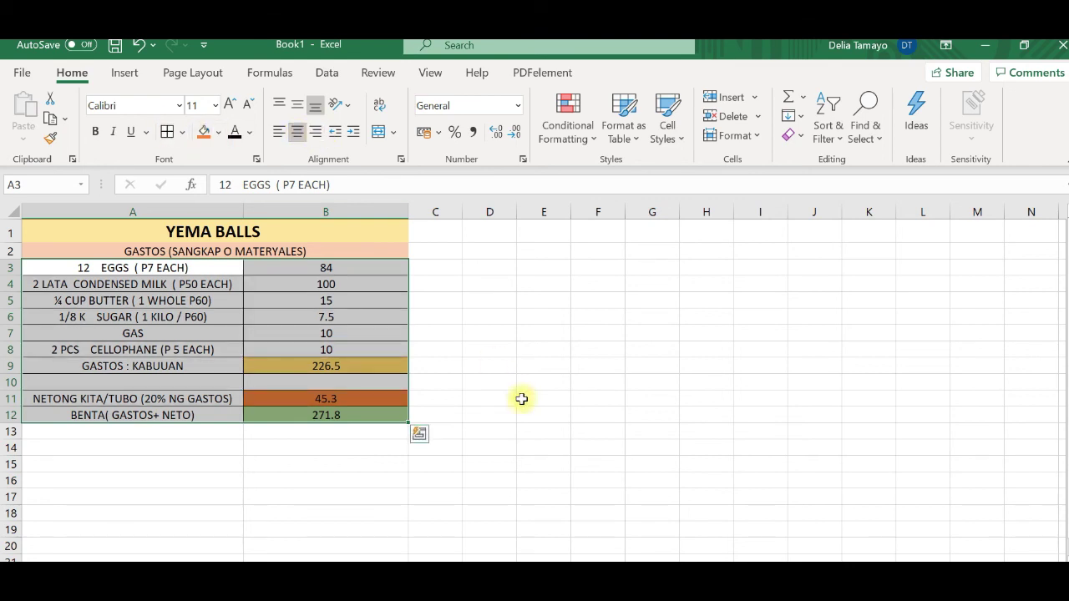